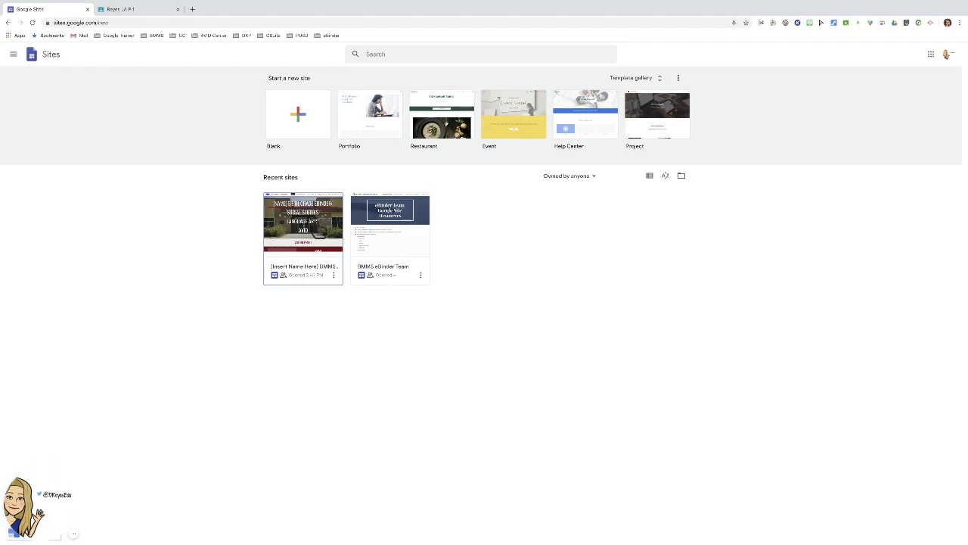
Open the '(Insert Name Here) BMMS' eBinder site from Recent sites in the editor.
left_click(319, 229)
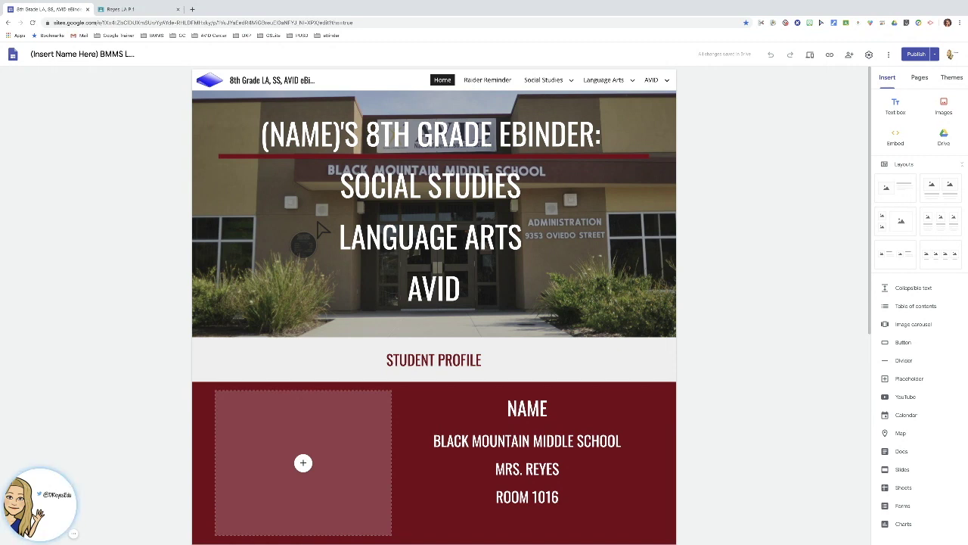
Show the site's pages: Home, Raider Reminder, Social Studies, Language Arts and AVID.
mouse_move(571, 80)
left_click(918, 88)
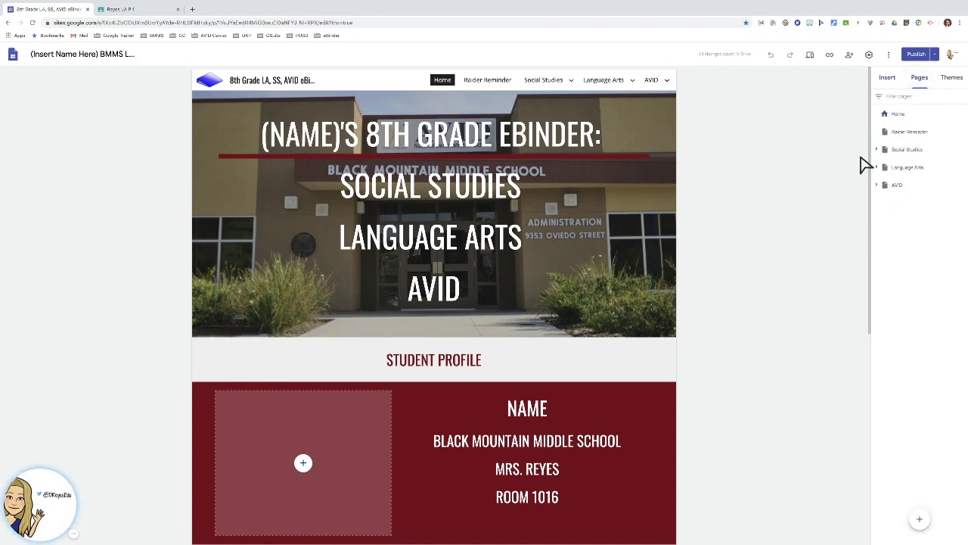
Expand Social Studies in the page list to reveal its chapter subpages.
left_click(876, 150)
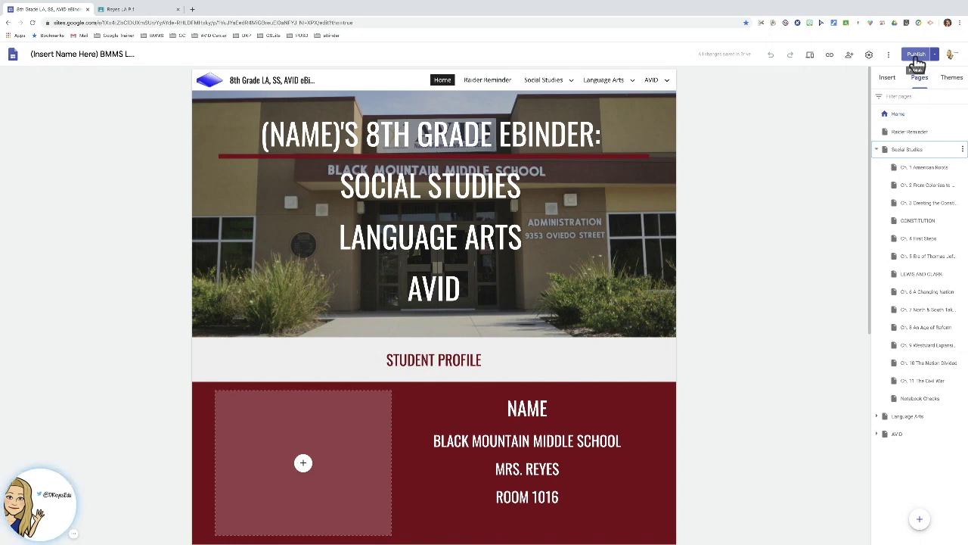
Publish the eBinder site.
left_click(916, 58)
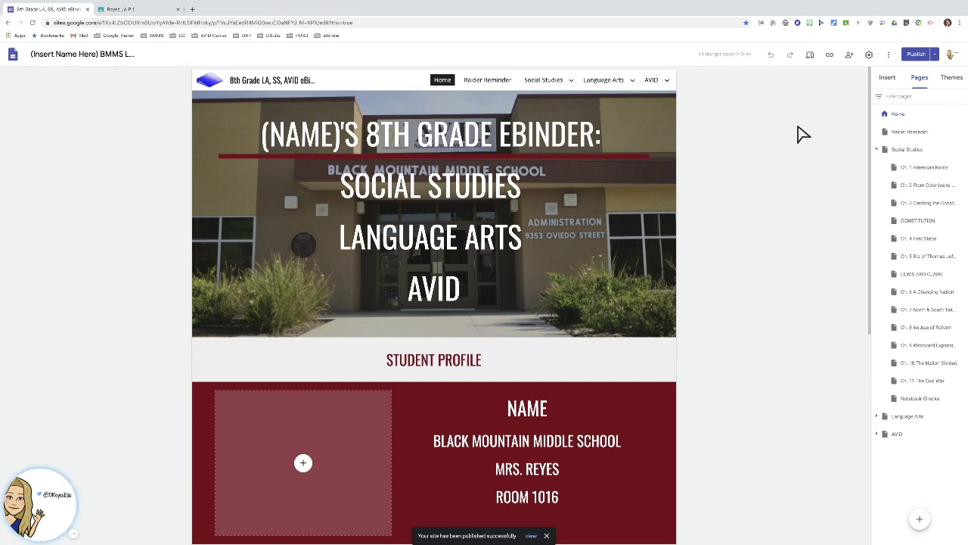
Preview the site at phone, tablet and desktop sizes, then return to the editor.
left_click(810, 59)
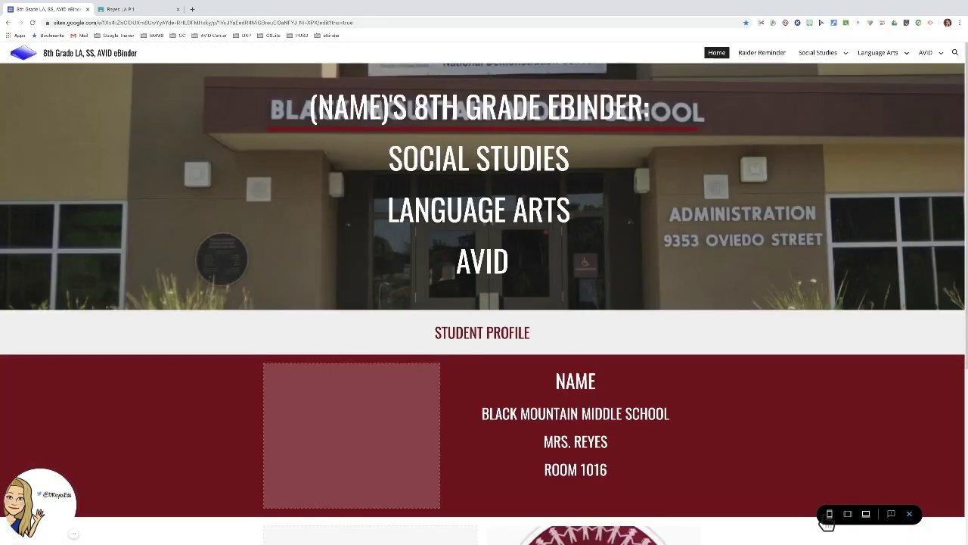
left_click(829, 513)
left_click(848, 514)
left_click(866, 514)
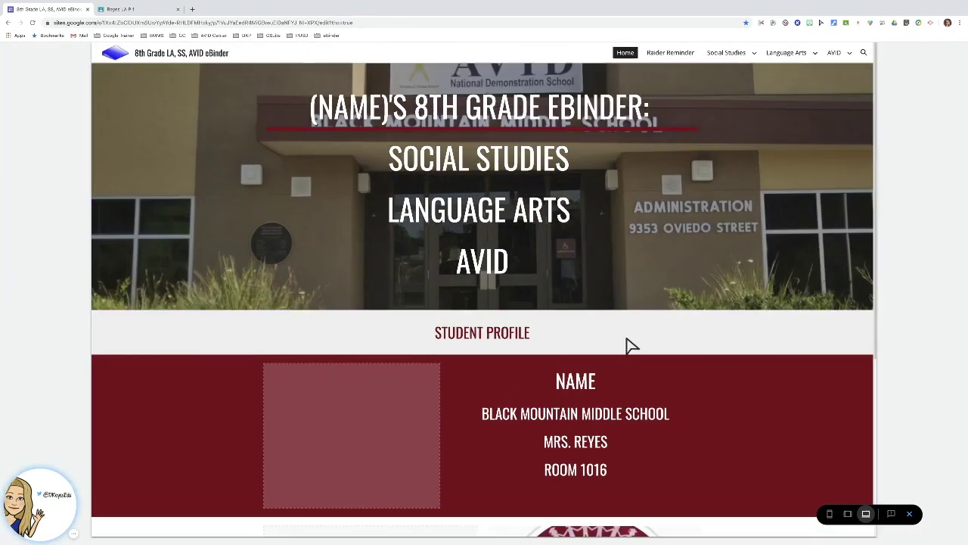
left_click(909, 514)
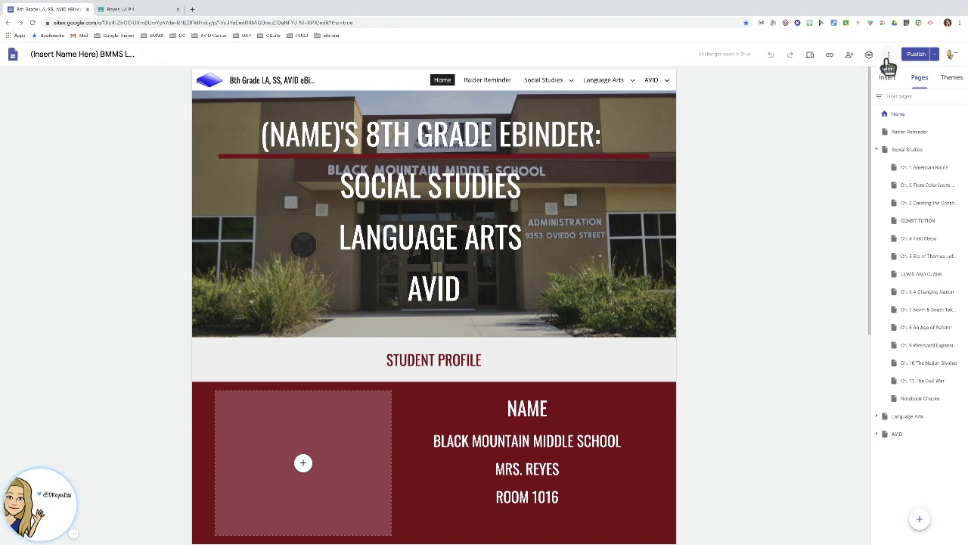
Start duplicating the site as '(Insert Name Here) BMMS LA, SS, AVID Grade 8 eBinder' in My Drive.
left_click(888, 59)
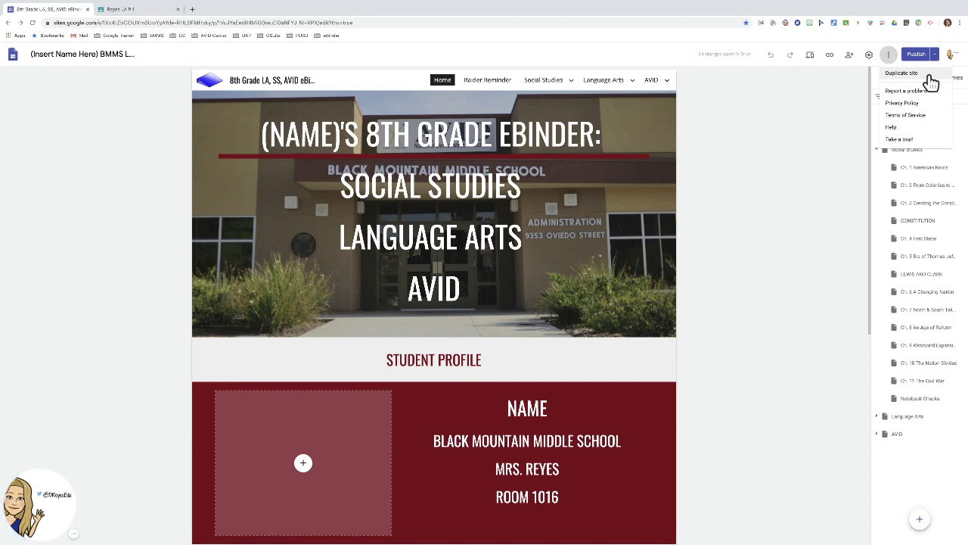
left_click(930, 77)
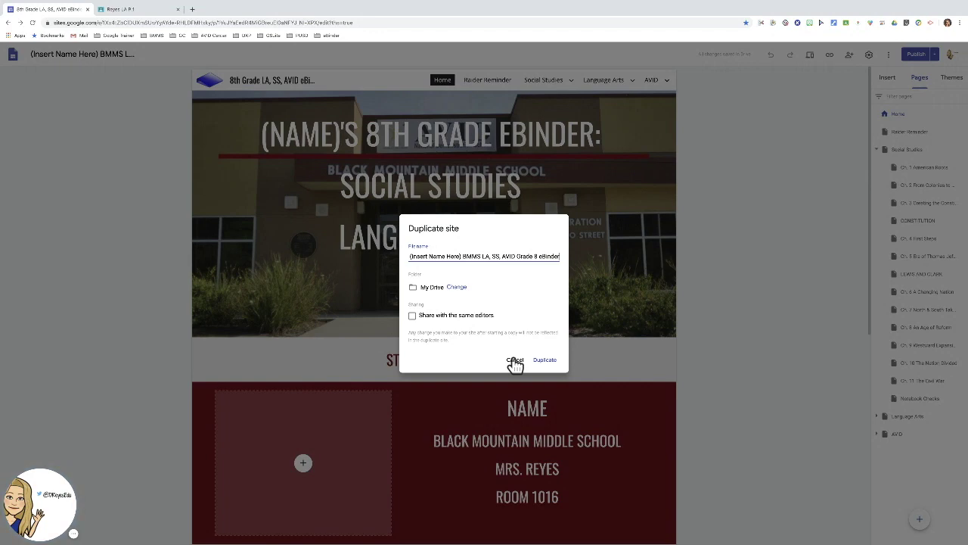
left_click(517, 362)
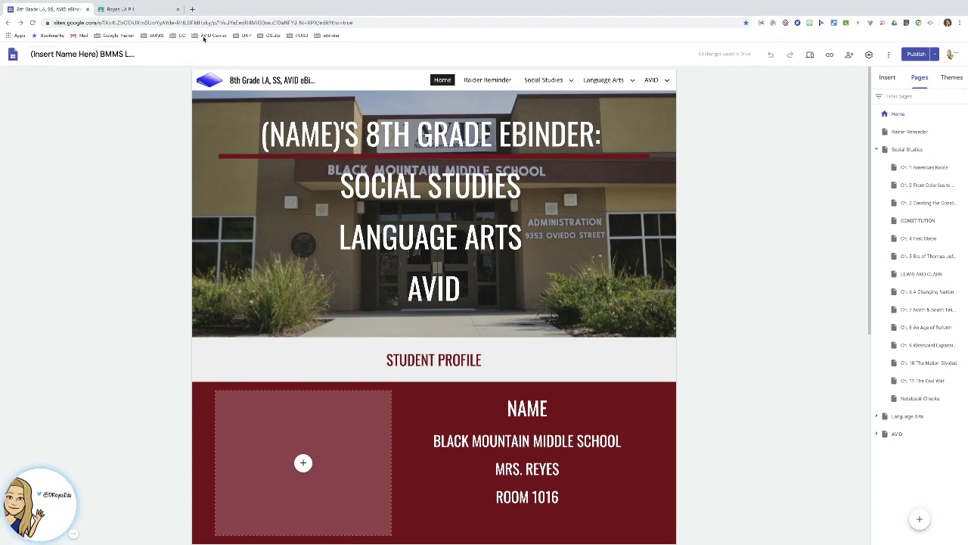
In Google Drive, create the folder 'eBinder Template Folder - Directions: Go to Google Site, right click, make a copy'.
left_click(191, 10)
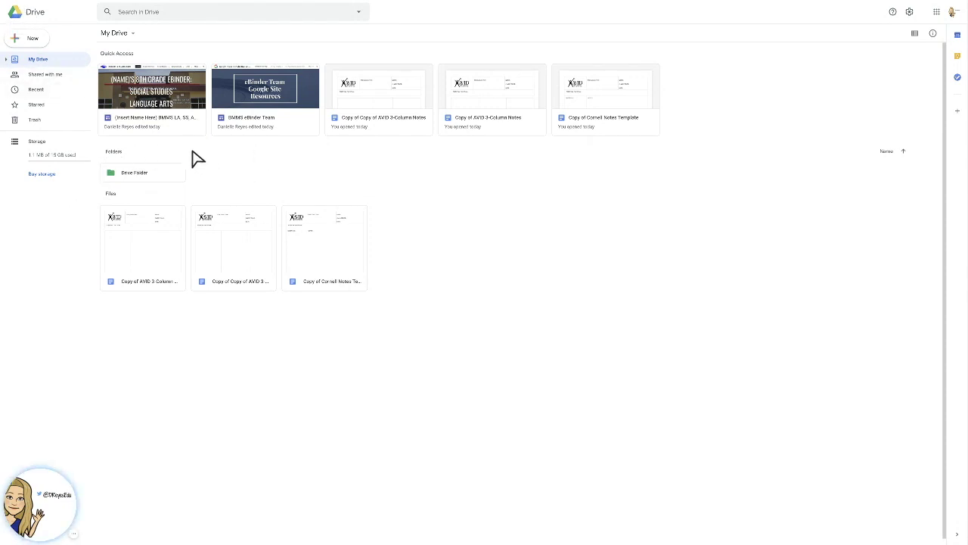
left_click(34, 42)
left_click(40, 43)
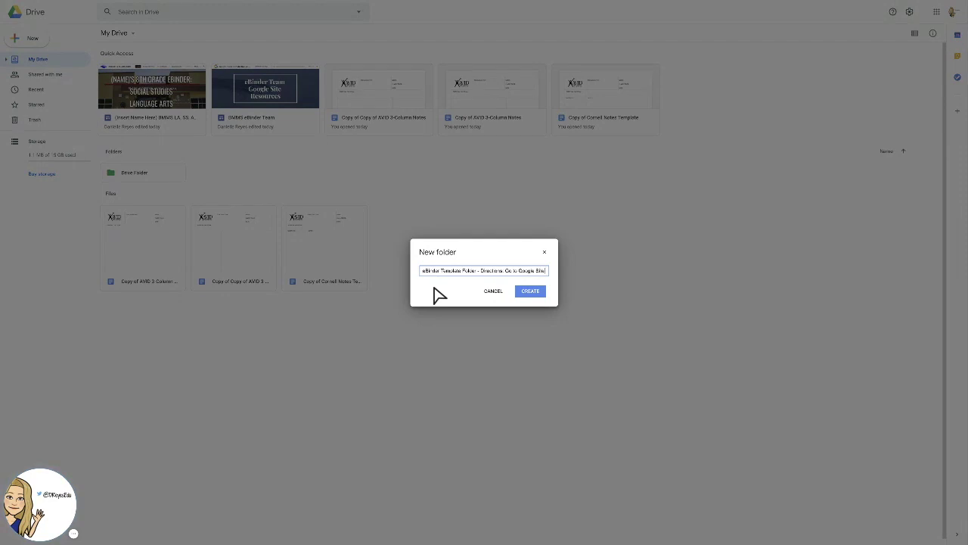
type(": right click, make a copy")
left_click(531, 291)
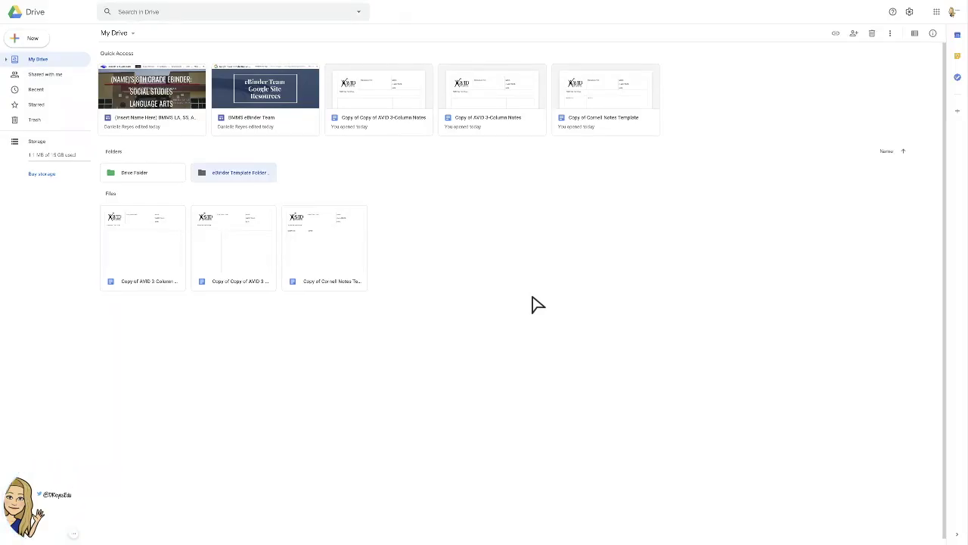
double_click(226, 173)
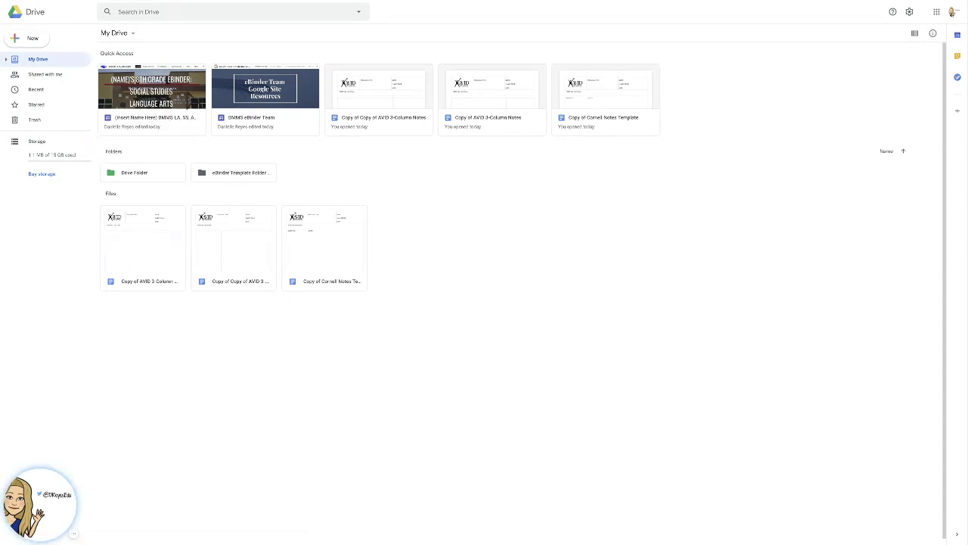
Add a shortcut to the eBinder site inside the eBinder Template Folder, then open that folder.
left_click(136, 109)
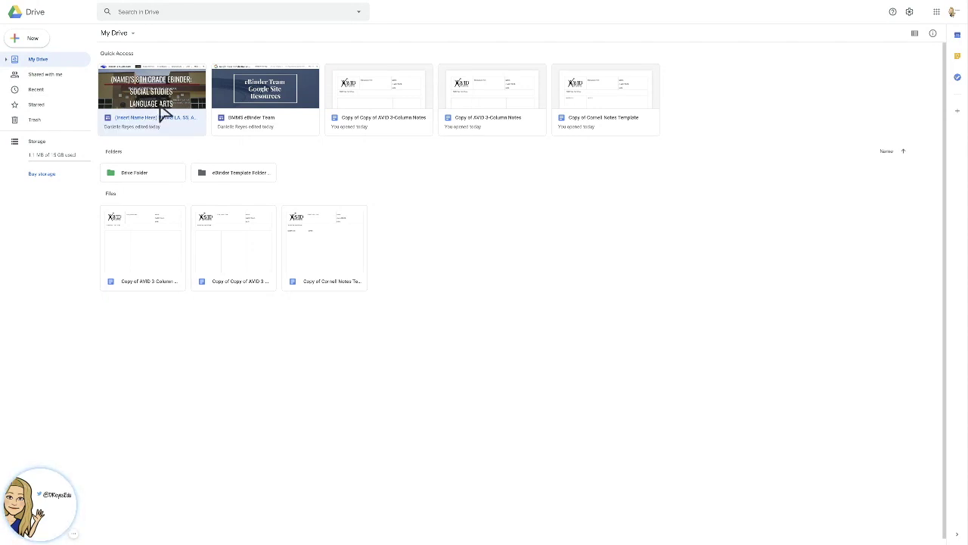
right_click(162, 113)
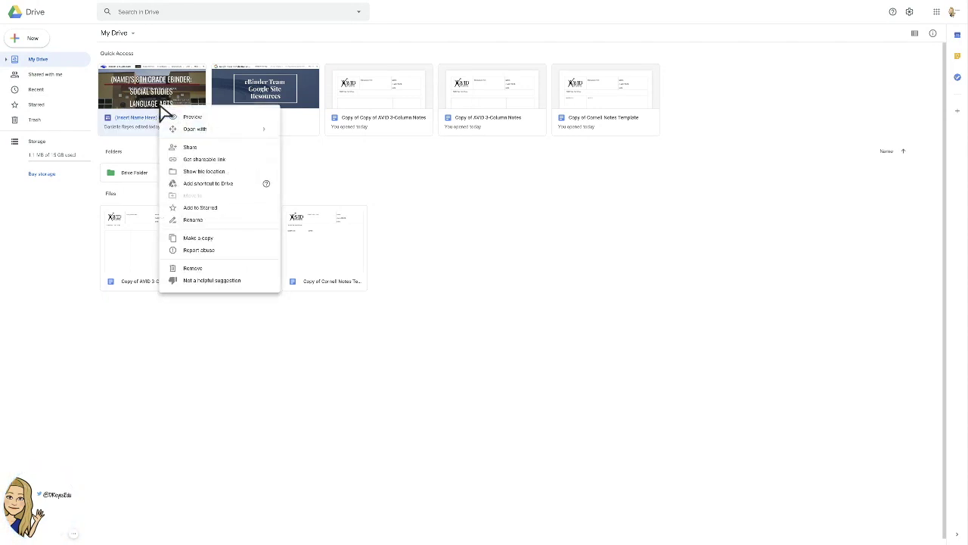
left_click(212, 185)
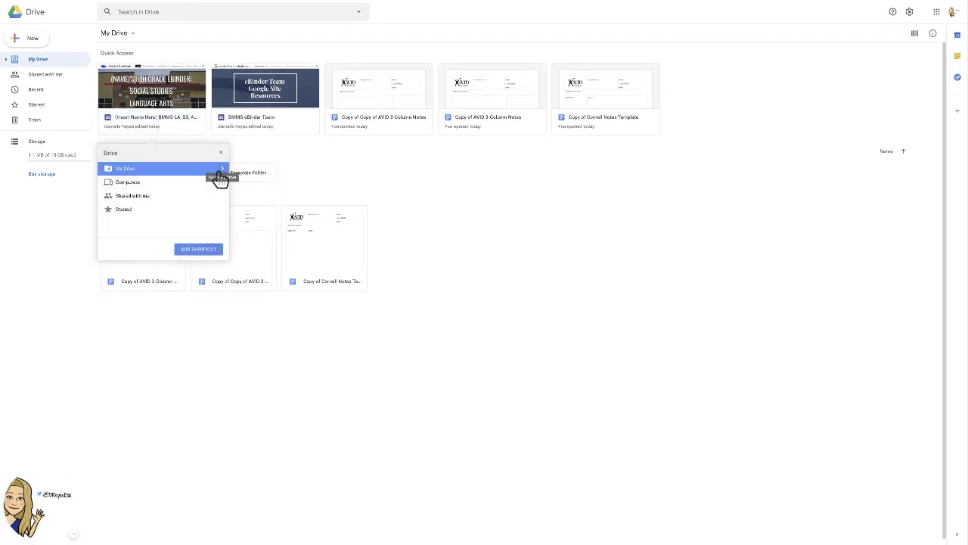
left_click(223, 170)
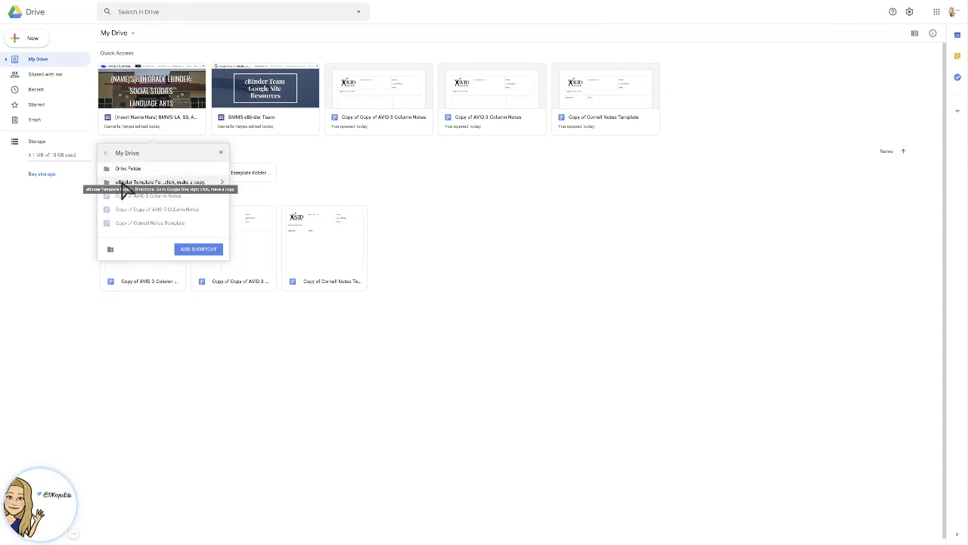
left_click(129, 186)
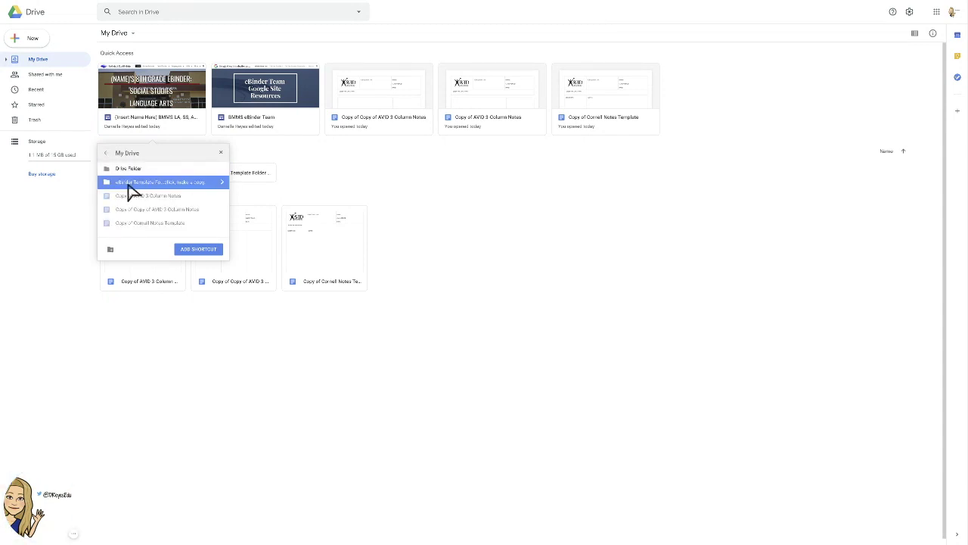
left_click(195, 252)
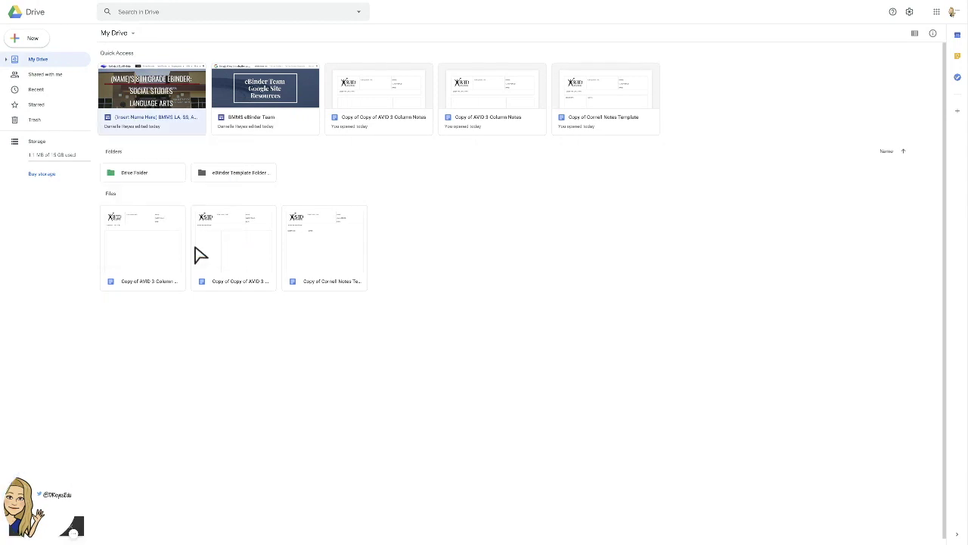
double_click(228, 182)
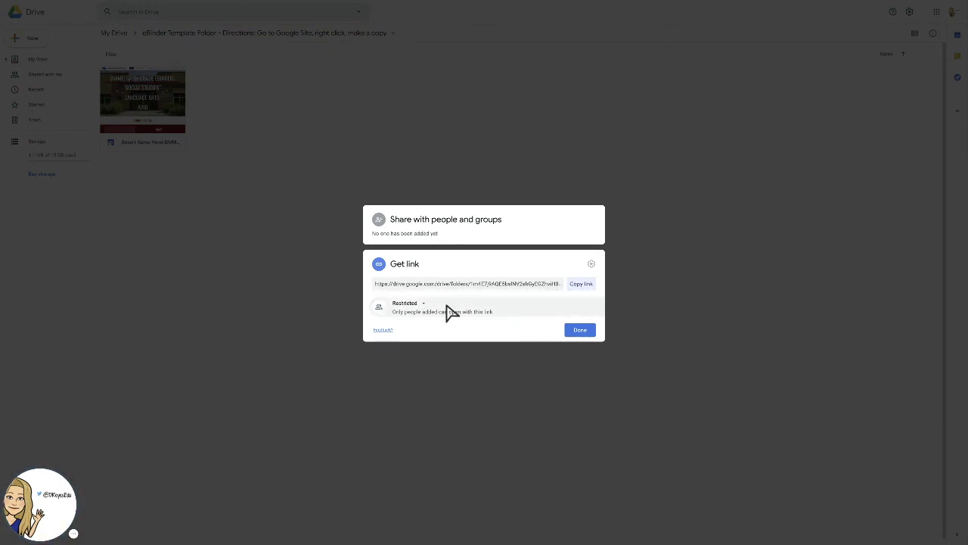
Share the folder so anyone with the link can view, and copy its link.
left_click(421, 312)
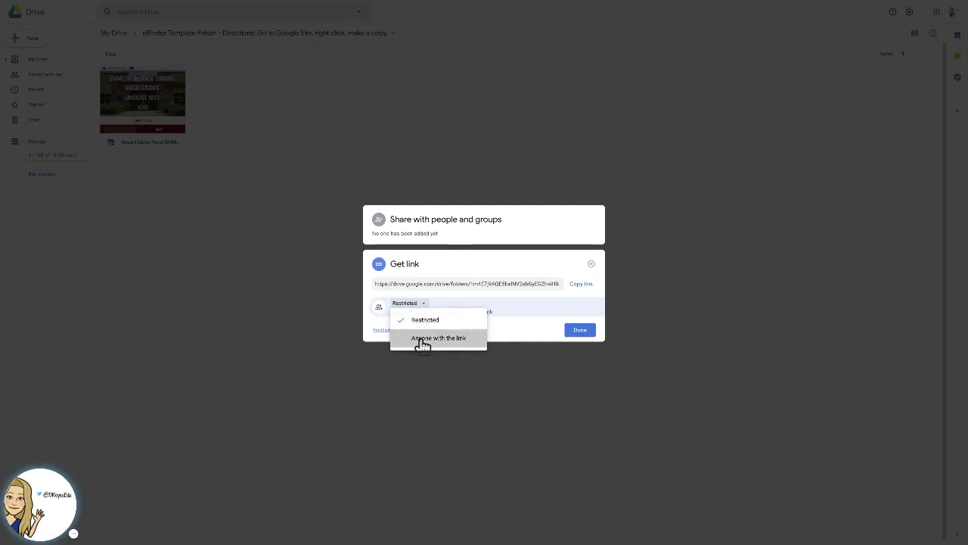
left_click(422, 342)
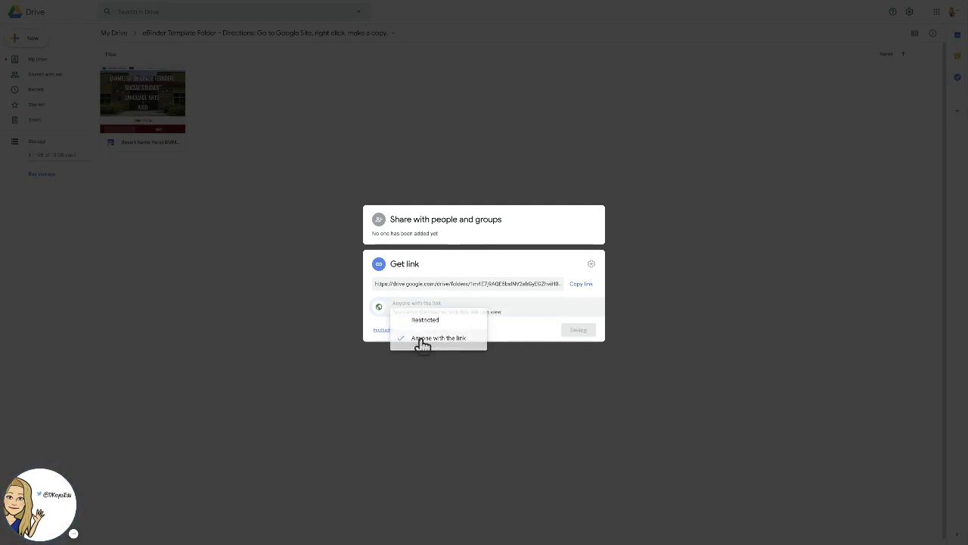
left_click(583, 290)
left_click(581, 336)
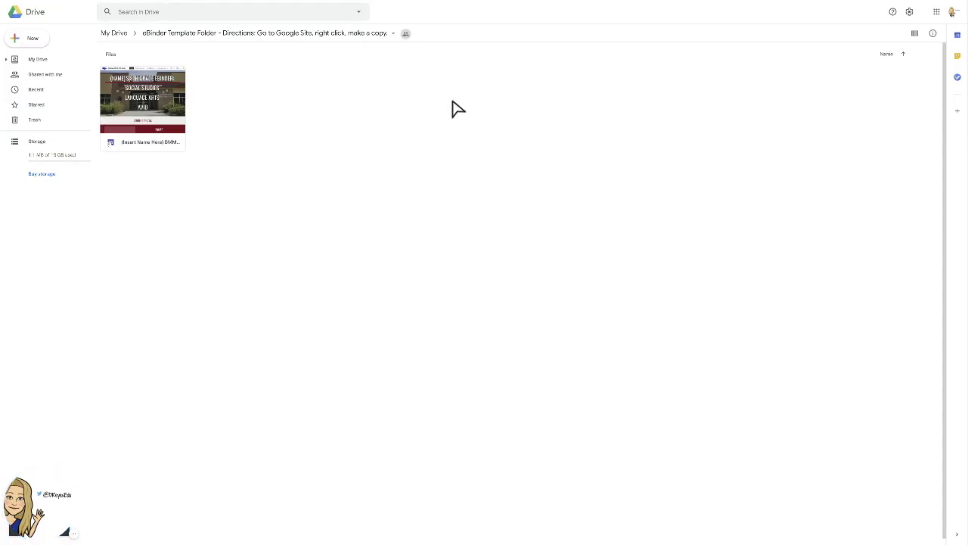
Copy the folder's shareable link again and close the sharing settings.
mouse_move(405, 36)
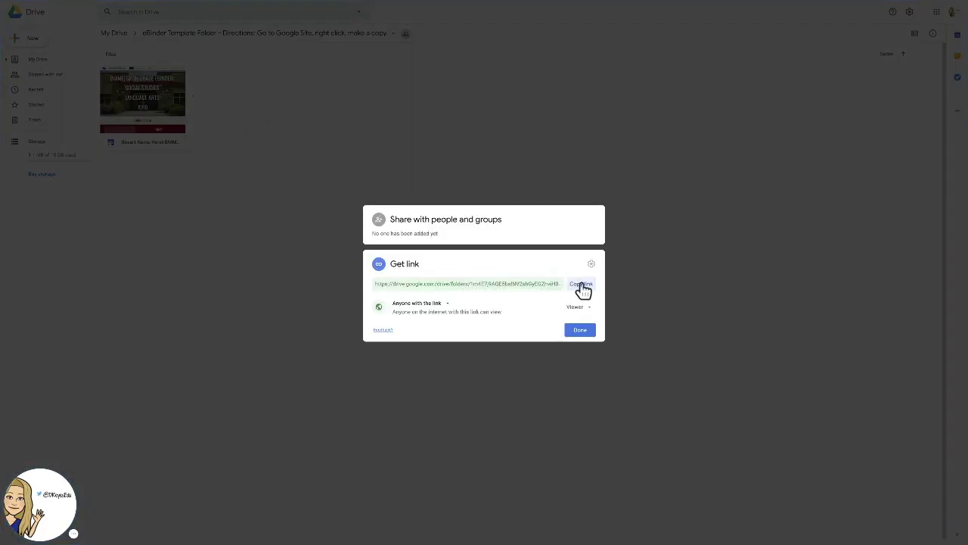
left_click(581, 286)
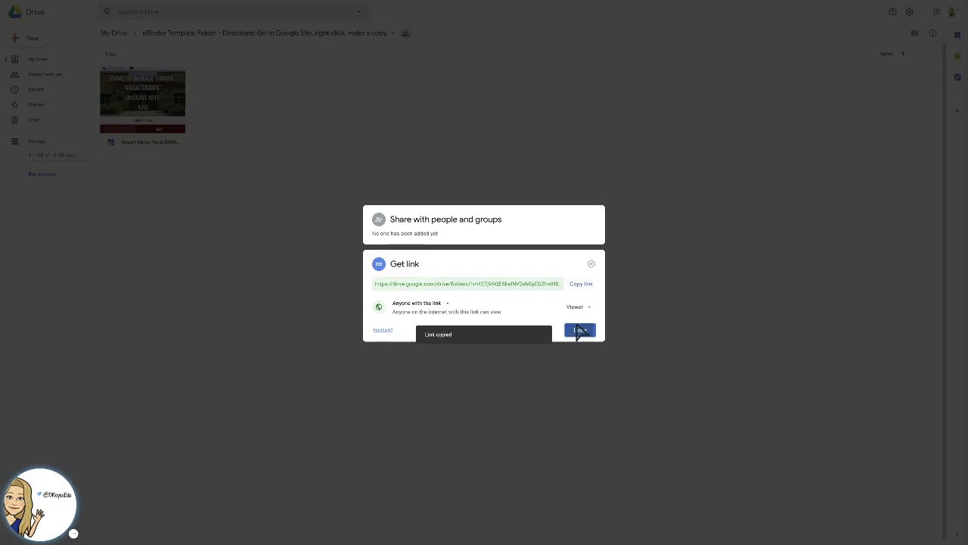
left_click(579, 330)
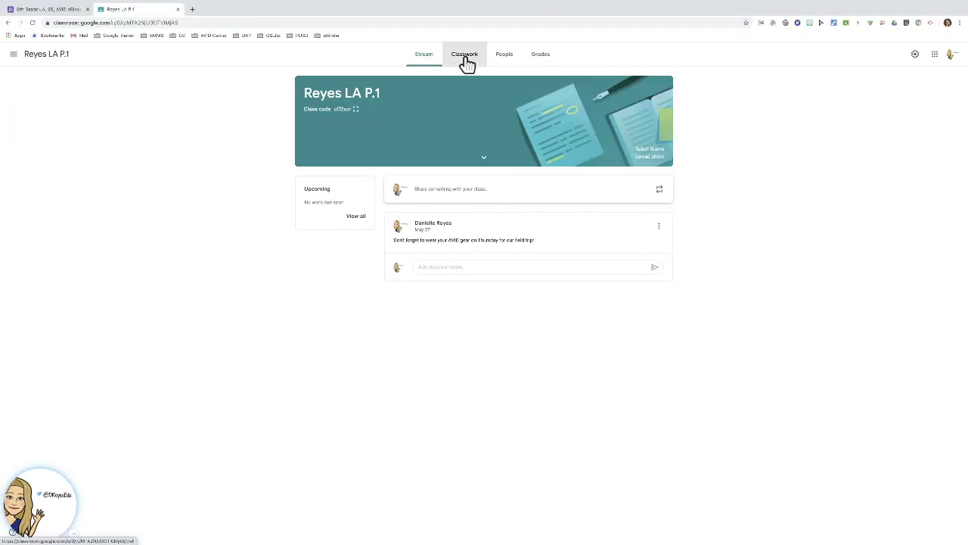
Create a new Classroom assignment titled 'Make a copy of your eBinder!'.
left_click(463, 56)
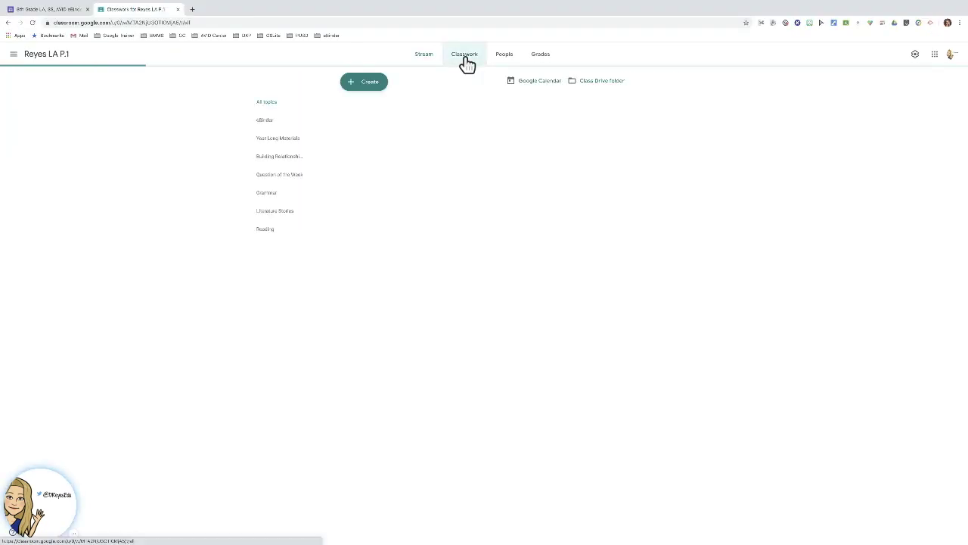
left_click(364, 83)
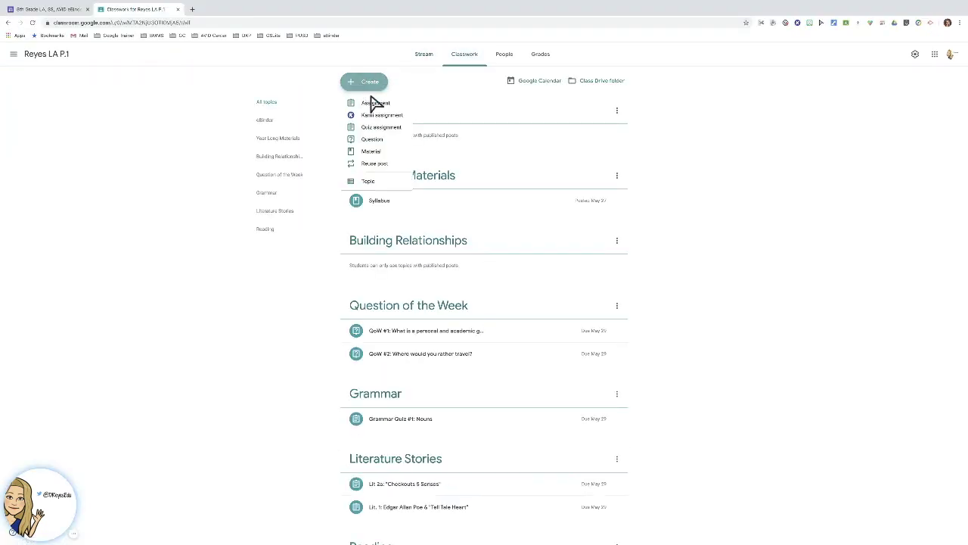
left_click(374, 106)
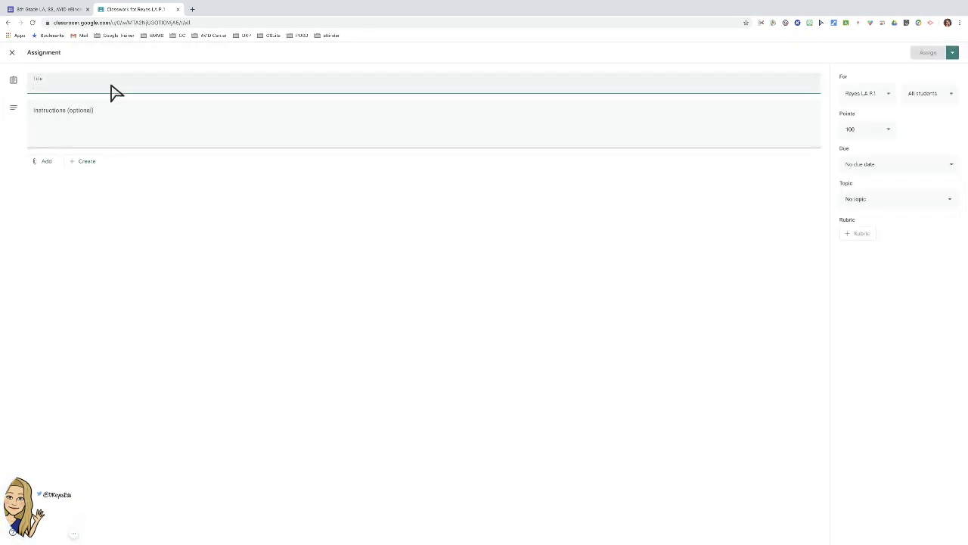
type("Make a copy of your eBinder!")
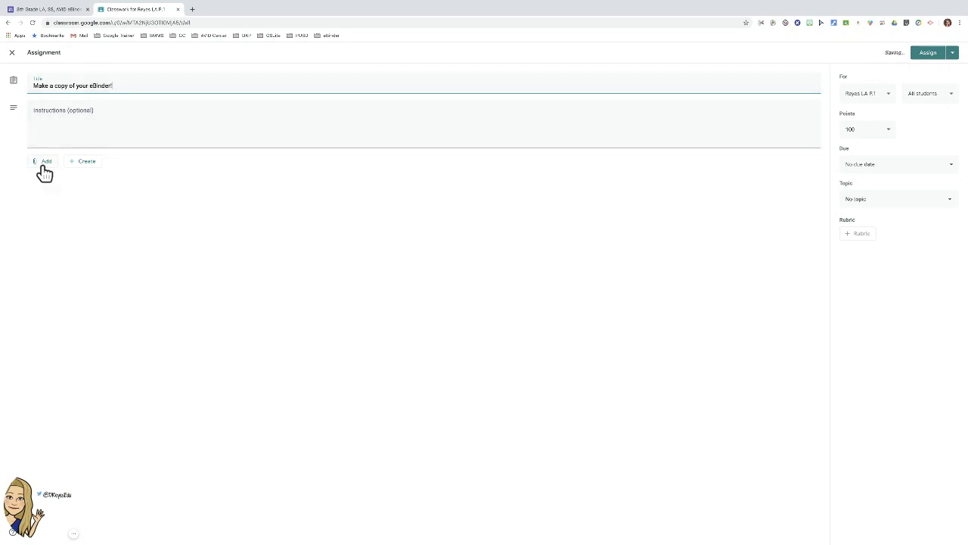
Attach the copied eBinder Template Folder link to the assignment.
left_click(43, 164)
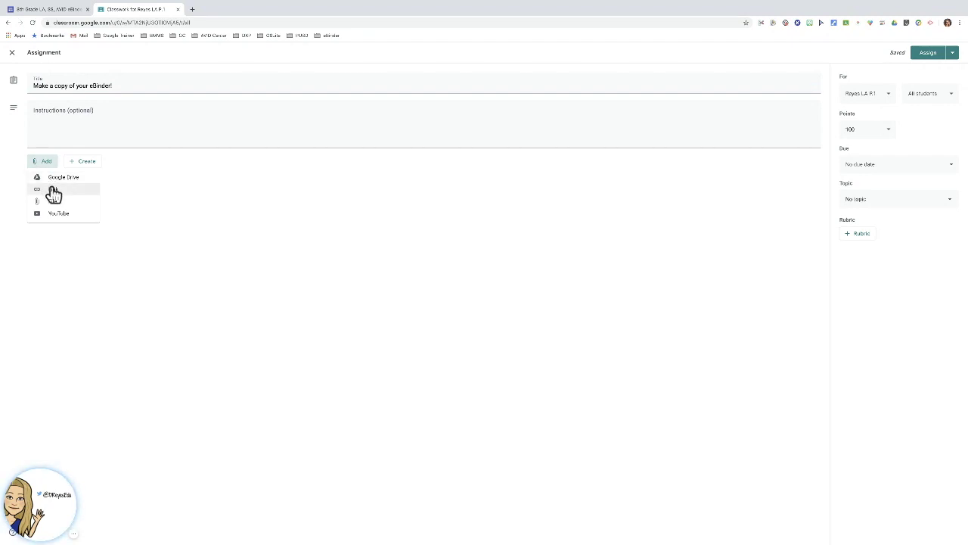
left_click(53, 194)
key("ctrl+v")
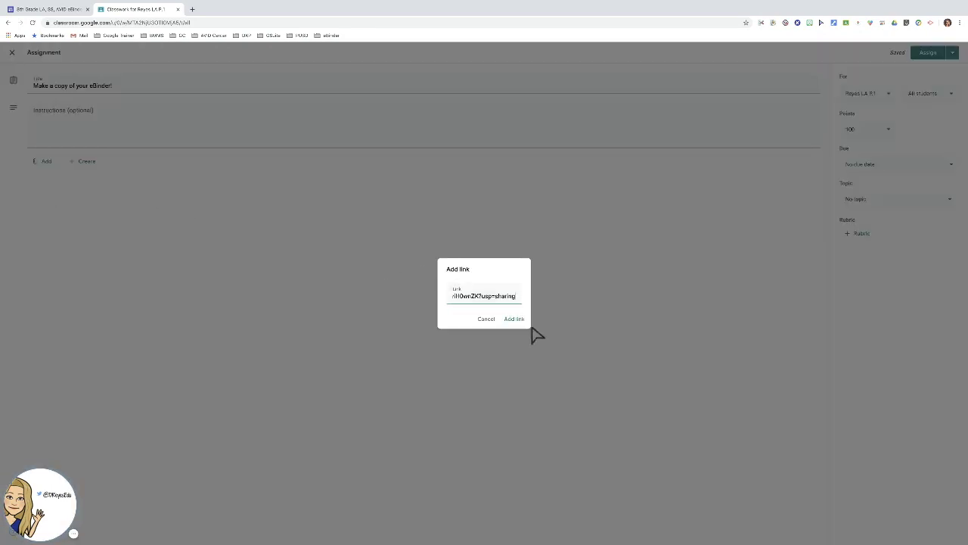
left_click(515, 319)
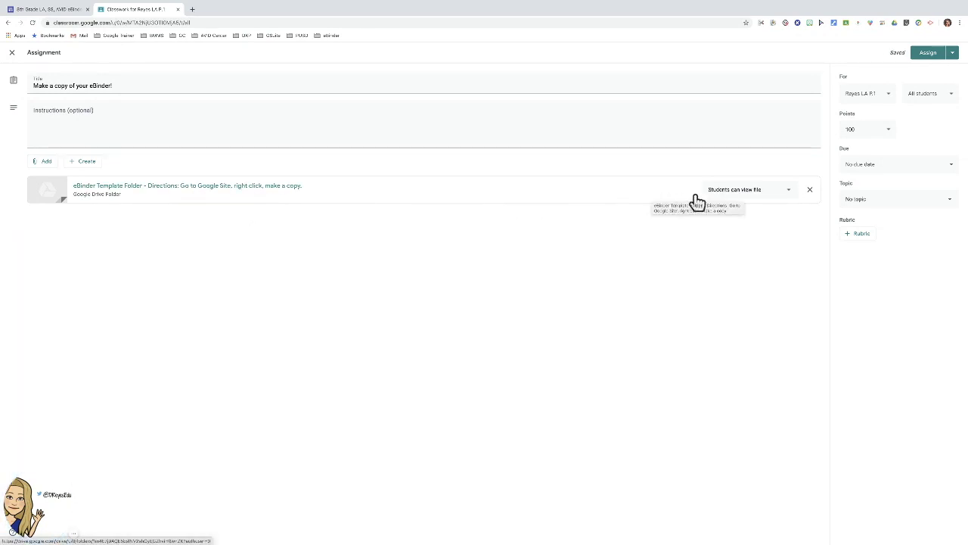
Try 'Make a copy for each student' on the folder, dismiss the error, and revert to 'Students can view file'.
left_click(731, 195)
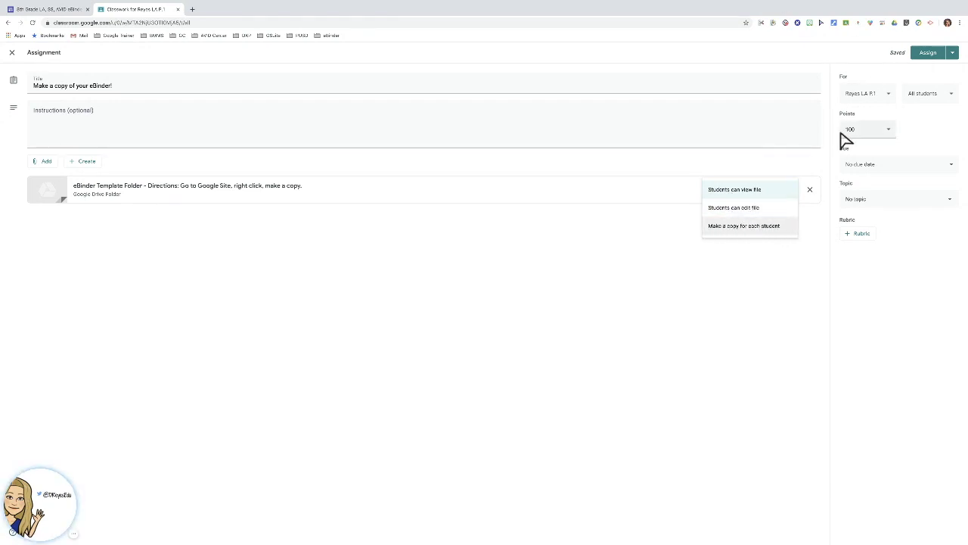
left_click(757, 226)
left_click(924, 56)
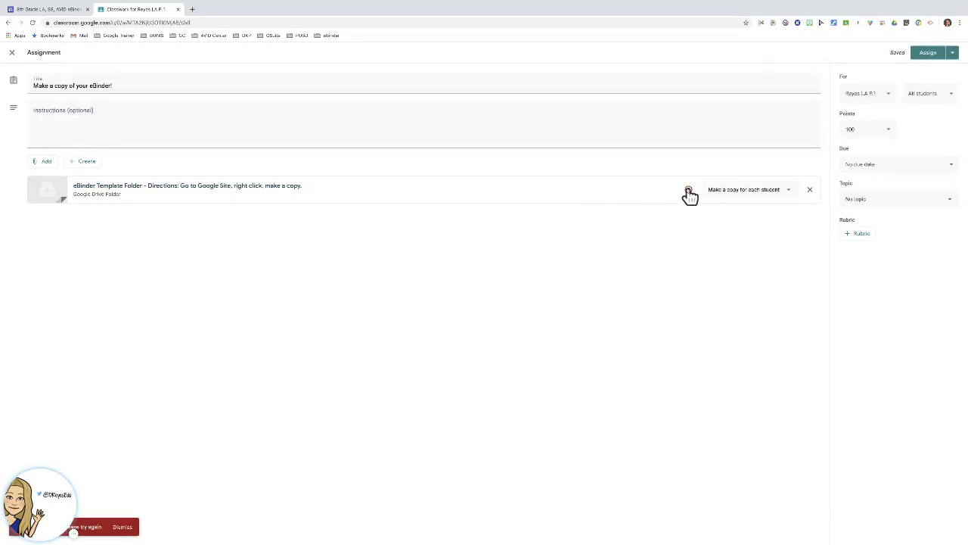
left_click(123, 527)
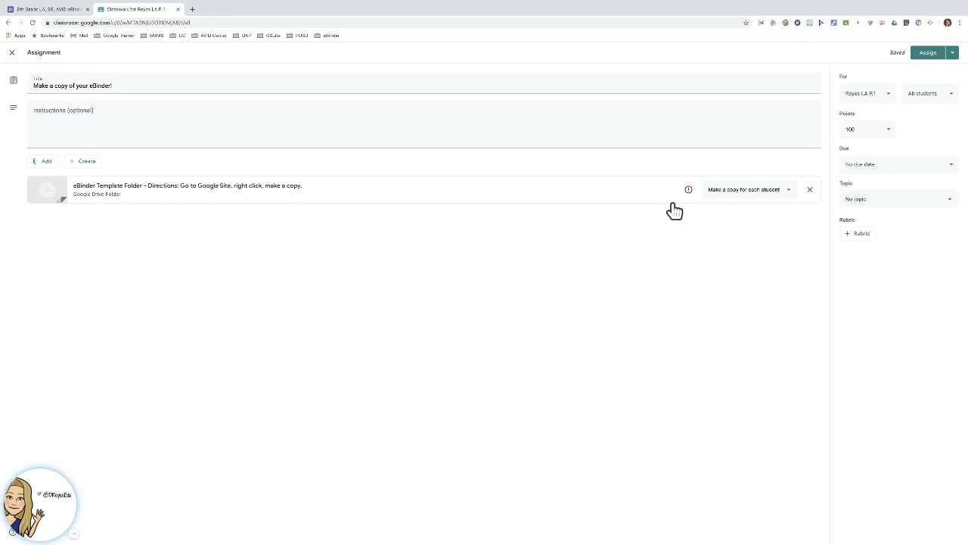
left_click(740, 192)
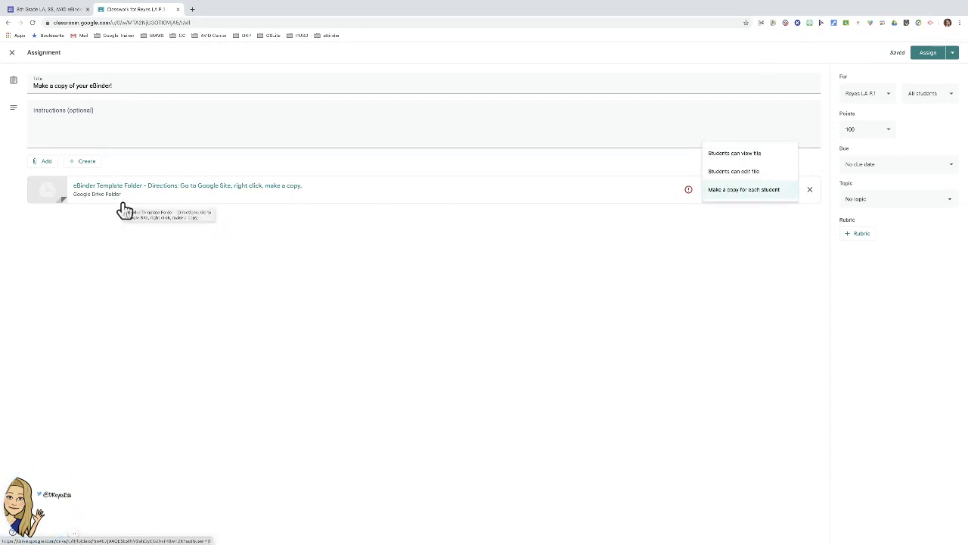
left_click(748, 162)
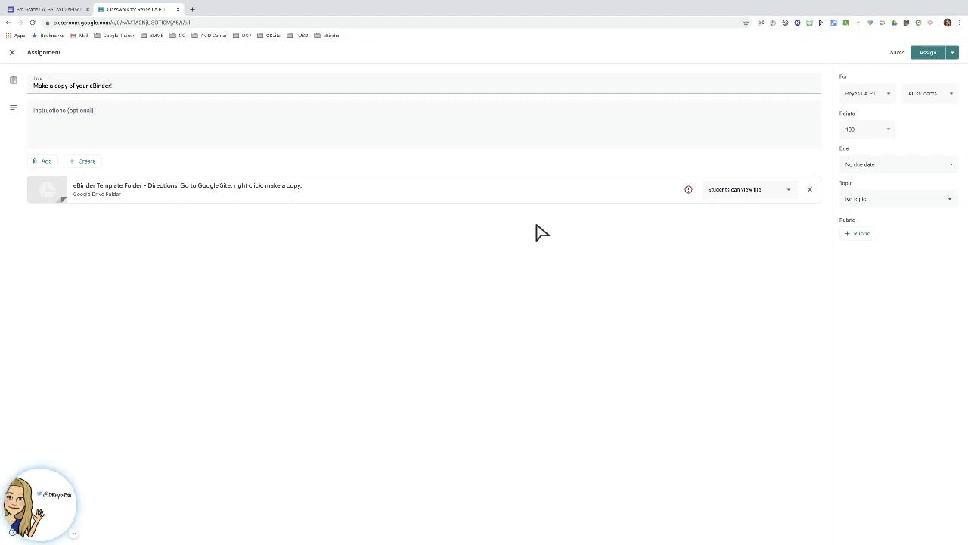
Write instructions to go to the folder, right-click the Google Site, choose 'make a copy', and rename the 'Copy of' file with your name.
left_click(106, 130)
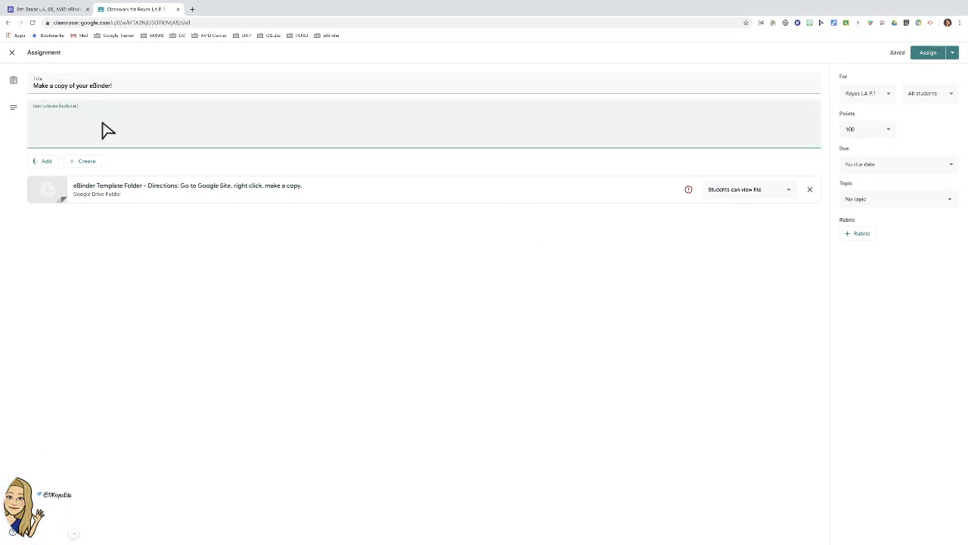
type("Go to this folde")
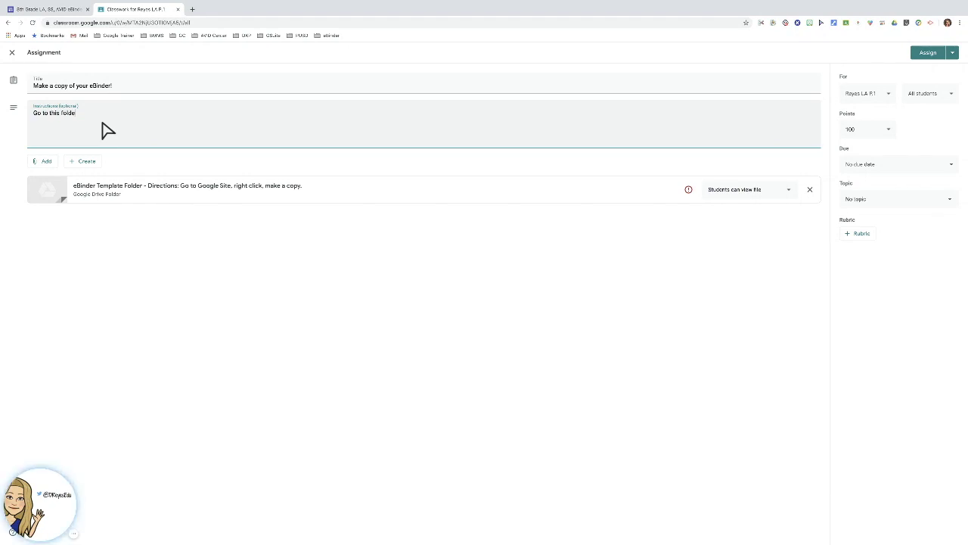
type("r and find the file/G")
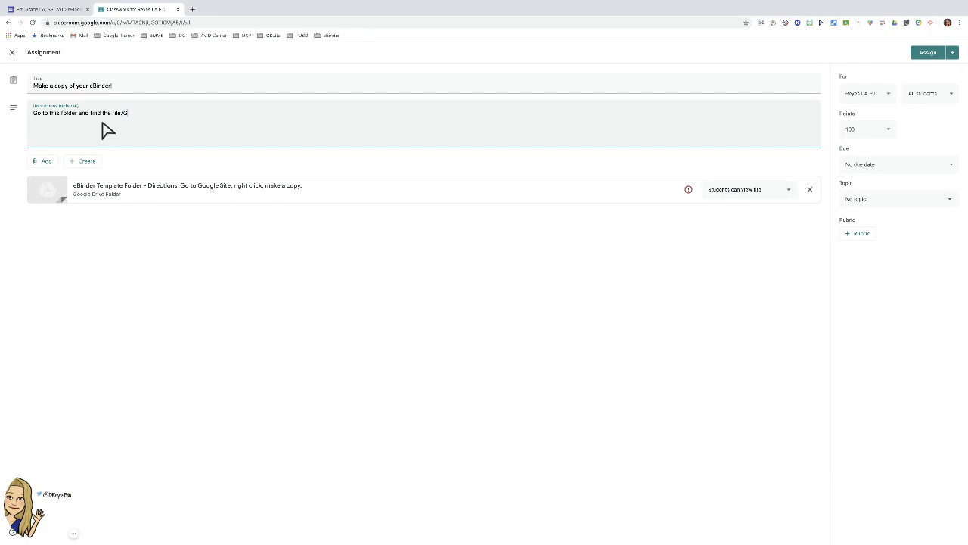
type("oogle Site. Right click and select \"make a copy.\" Be patien")
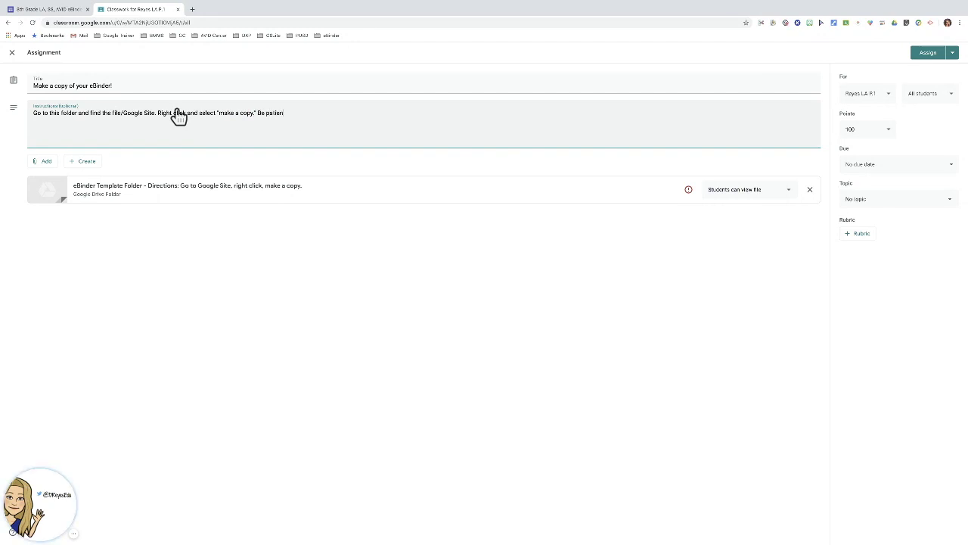
type("t, it may take")
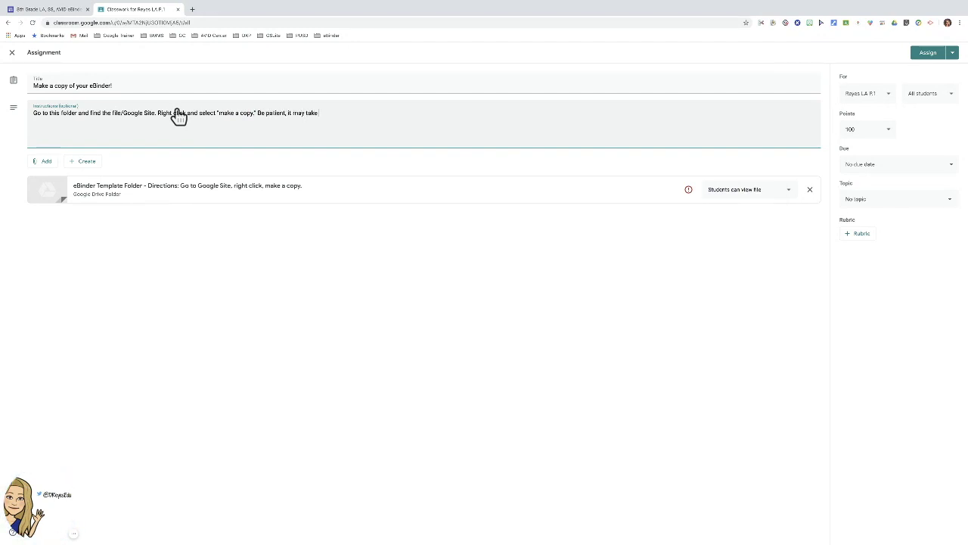
type(" a")
type(" few minut")
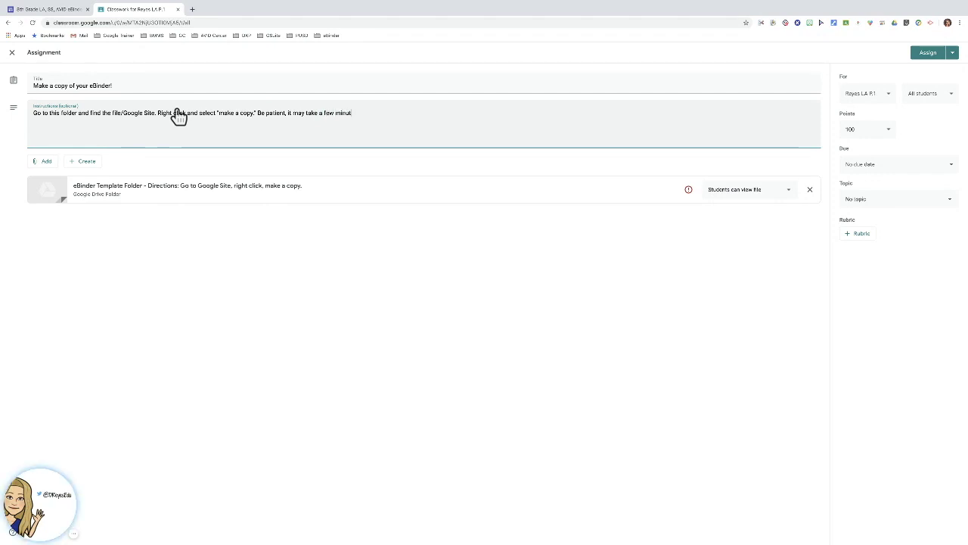
type("es. Once copied, check your Goo")
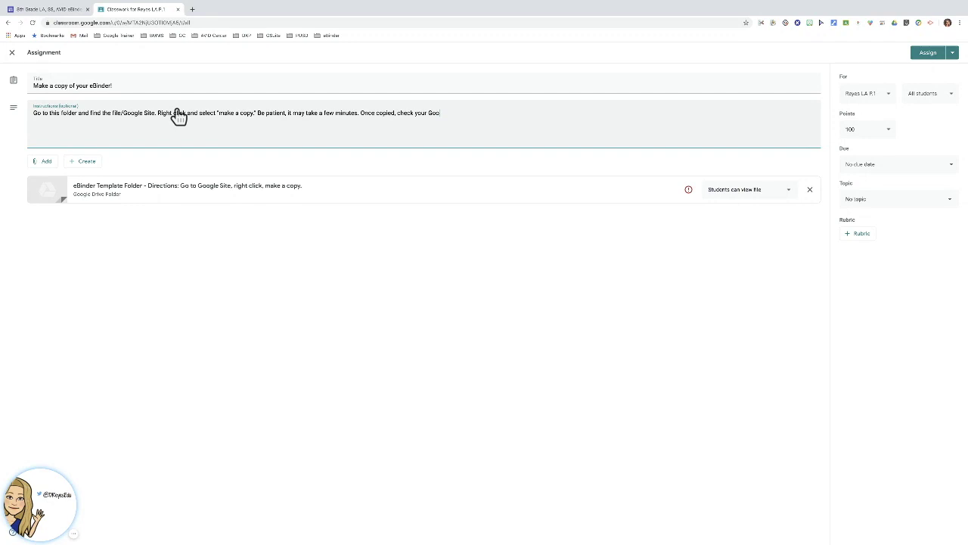
type("gle Dri")
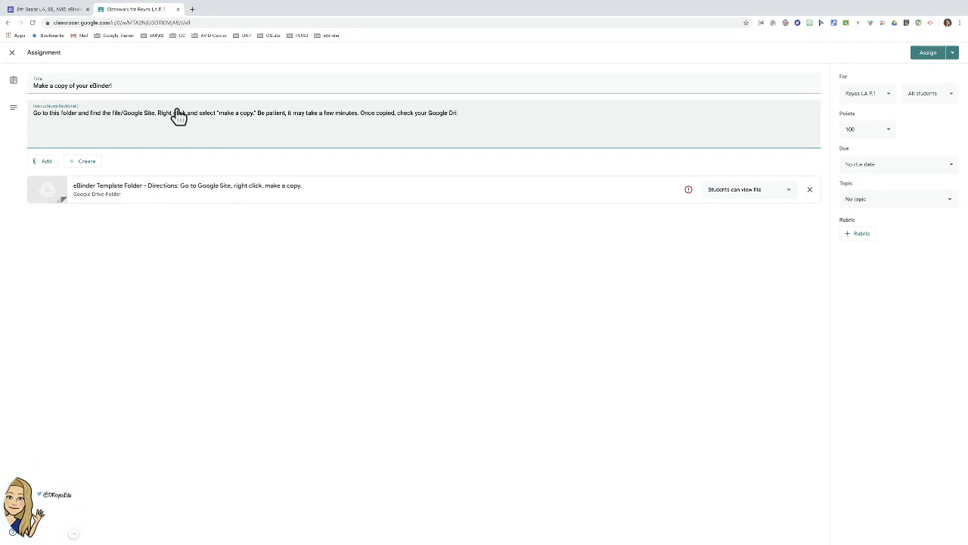
type("ve for the g")
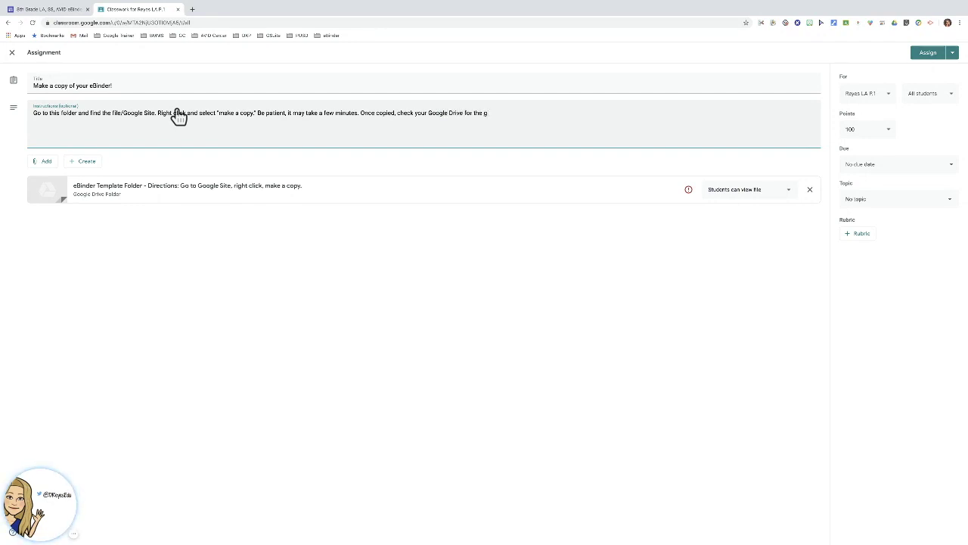
key("BackSpace")
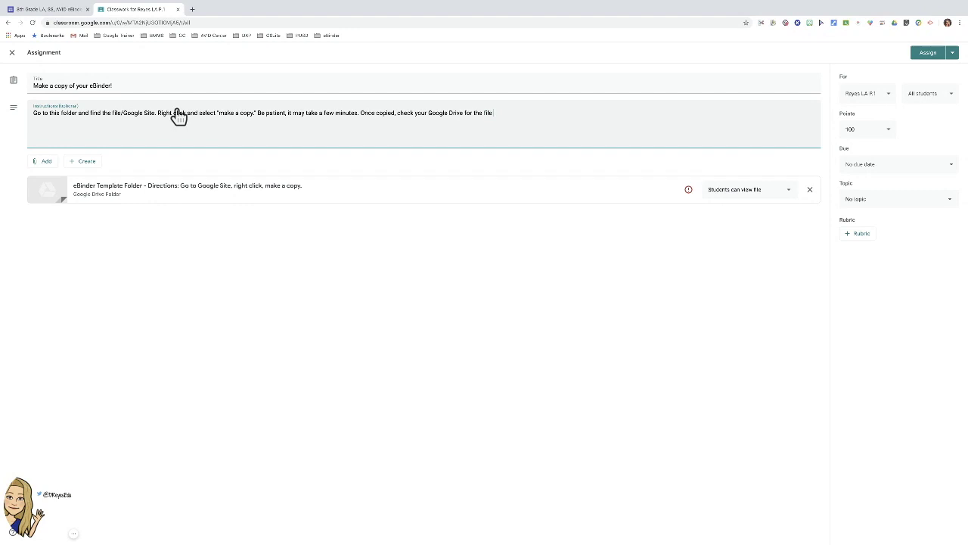
type("file that will start with \"Copy of.\" Put your name in the title and edit away!")
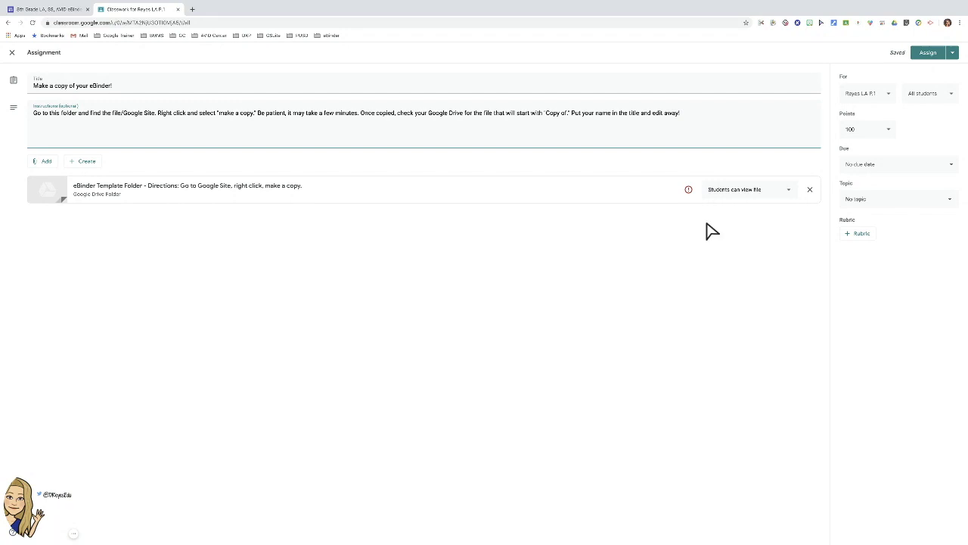
Make the assignment ungraded with a due date of June 12.
left_click(870, 131)
left_click(870, 148)
left_click(936, 166)
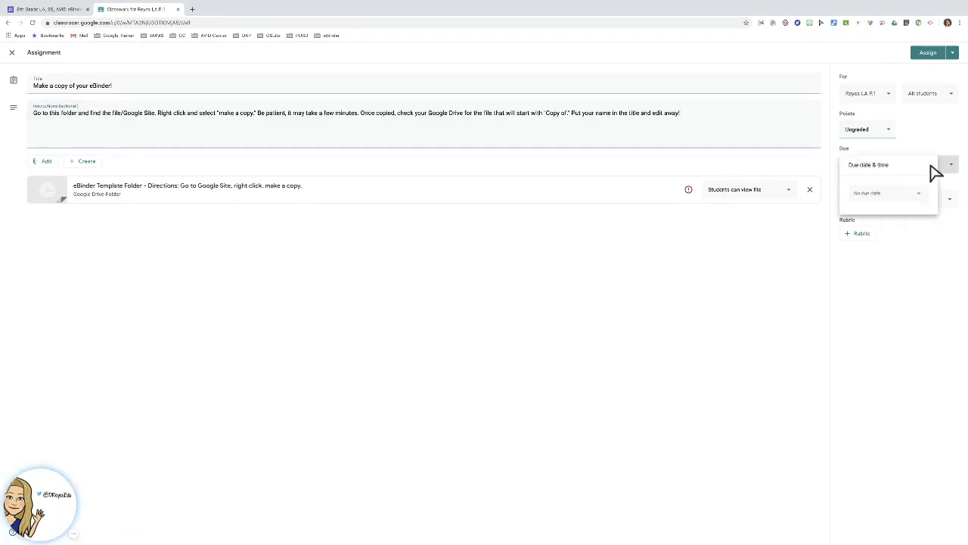
left_click(879, 191)
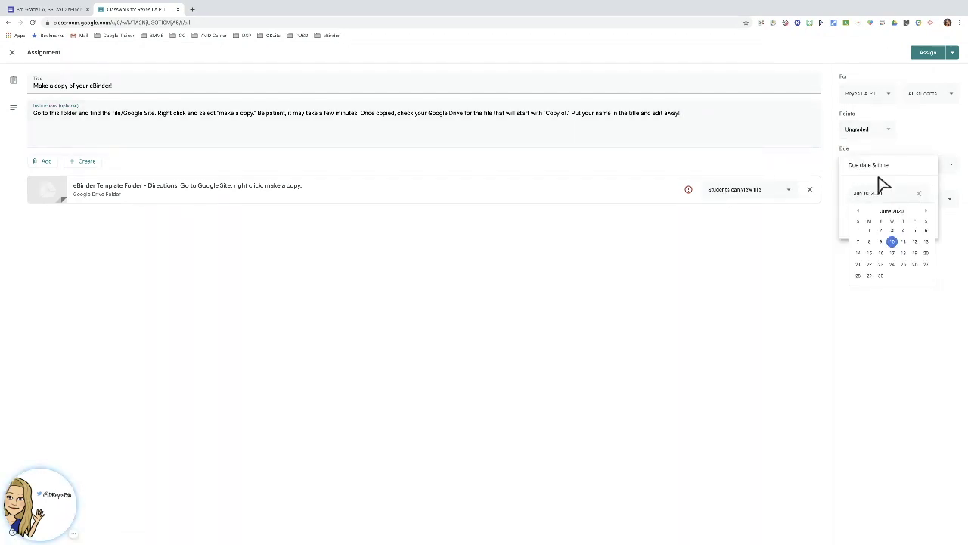
left_click(915, 242)
left_click(857, 269)
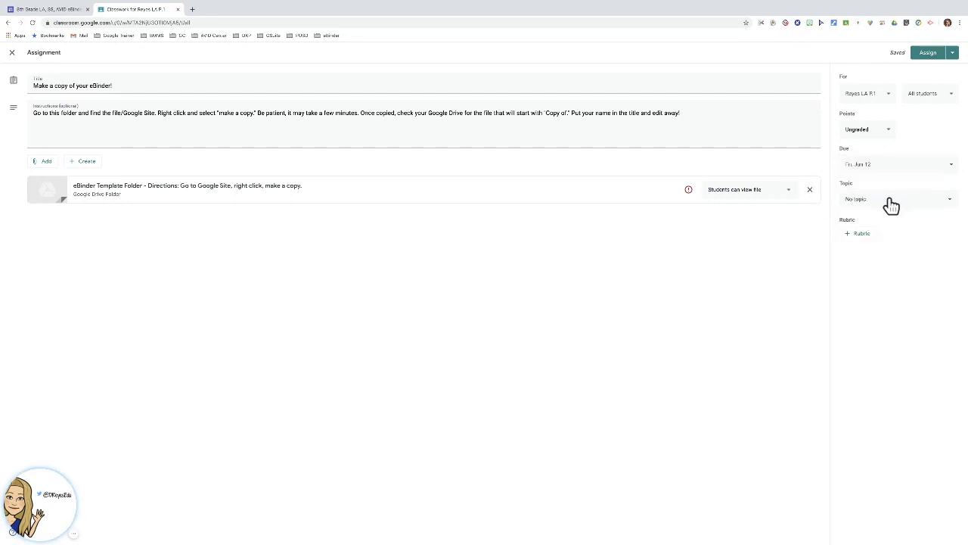
File the assignment under the eBinder topic and assign it to the class.
left_click(892, 202)
left_click(868, 258)
left_click(922, 56)
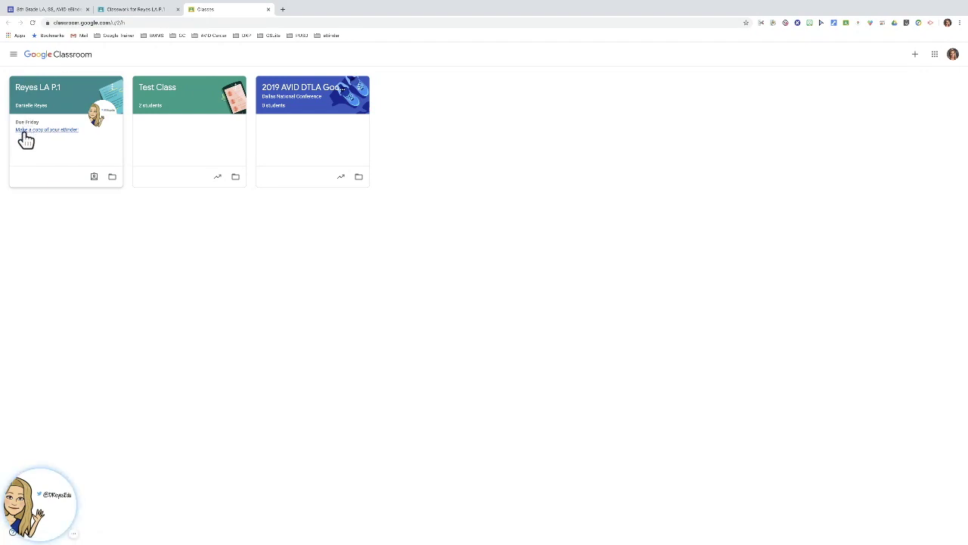
Open the 'Make a copy of your eBinder!' assignment from the class card.
left_click(54, 132)
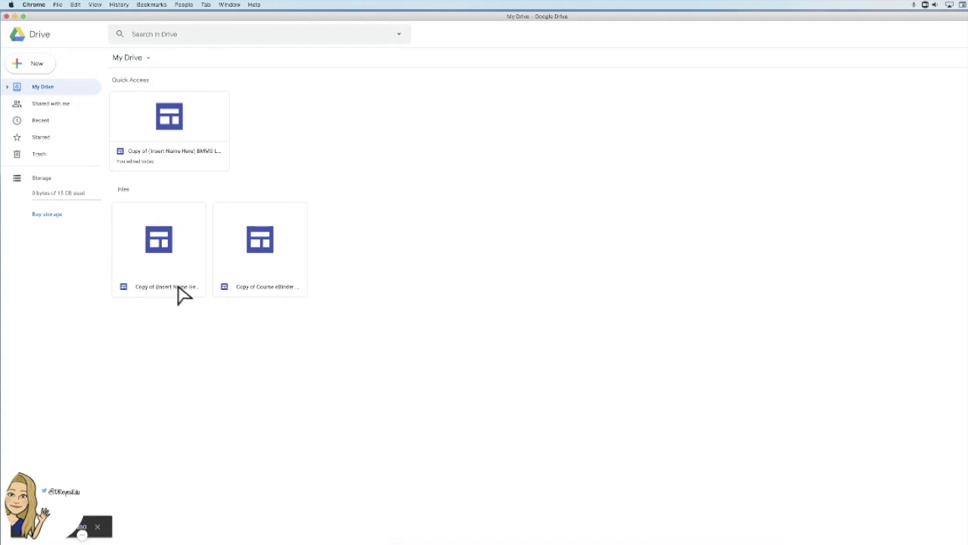
Open the copied eBinder site and replace 'Copy of (Insert Name Here)' in its title with the student's name.
double_click(177, 159)
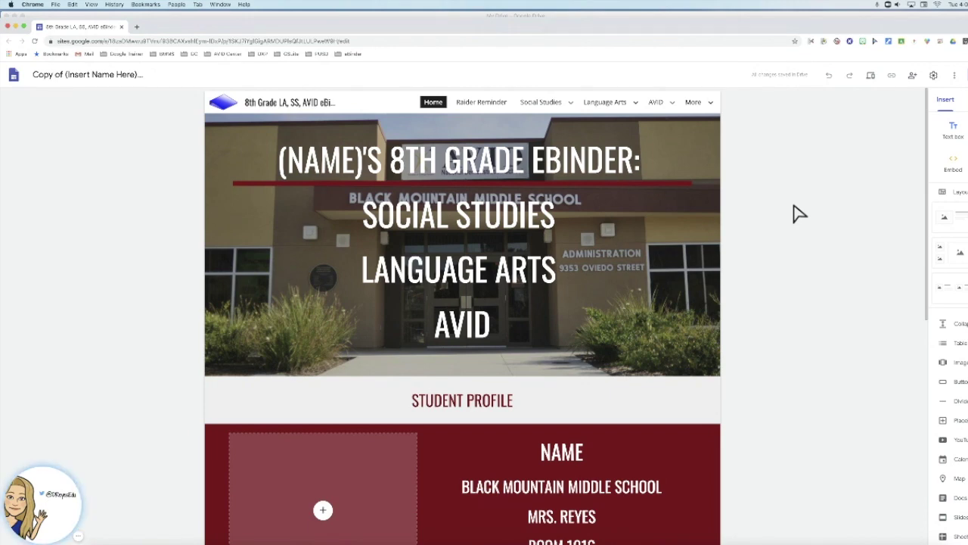
left_click(53, 75)
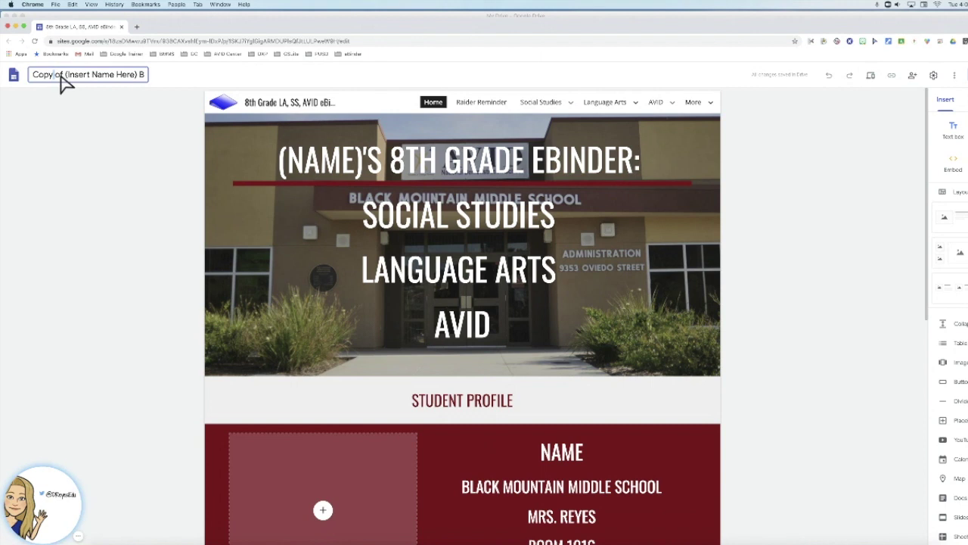
left_click_drag(140, 79, 30, 85)
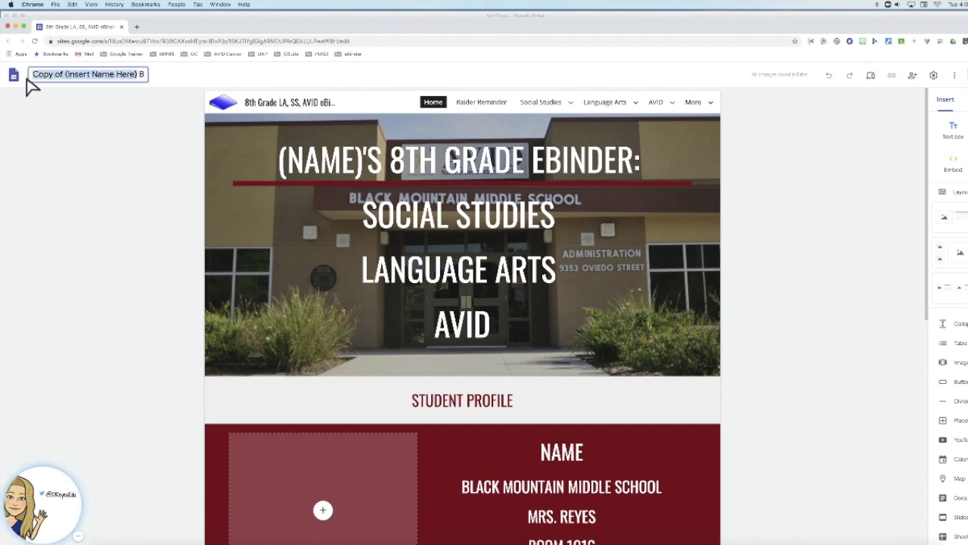
key("cmd+v")
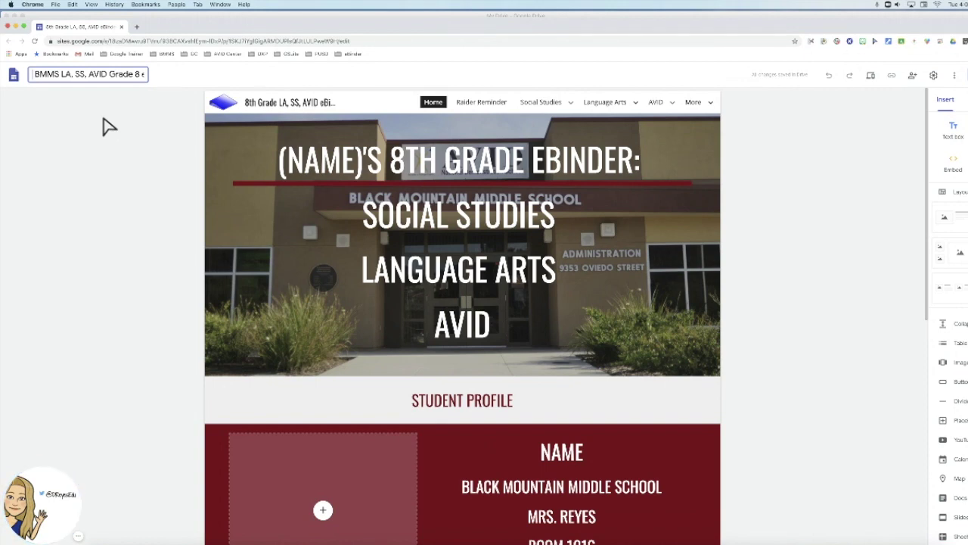
type("John Smith")
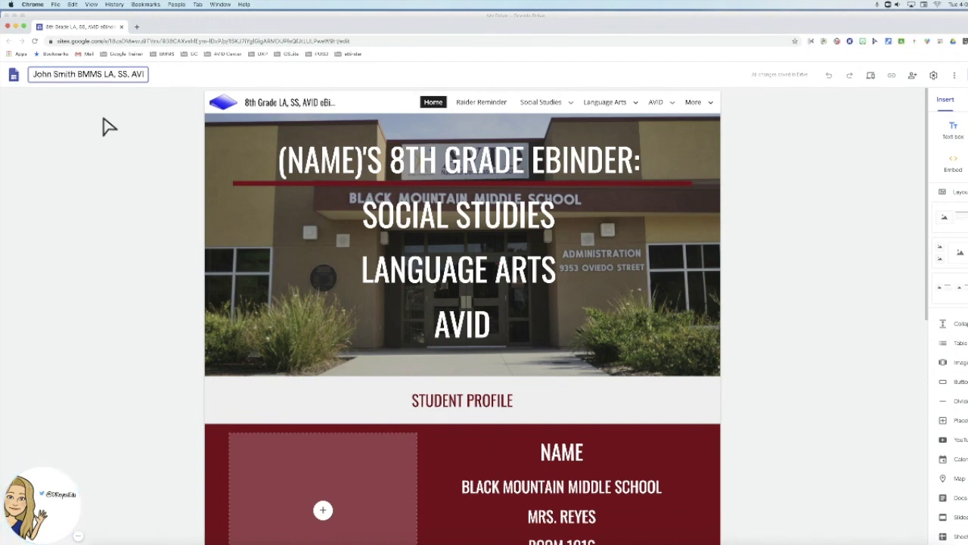
left_click(144, 169)
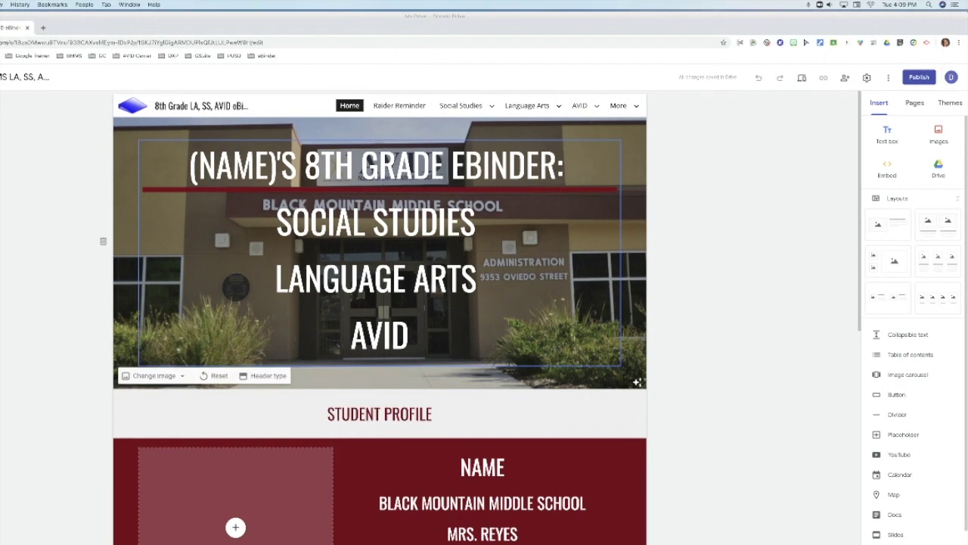
Publish the site at a custom web address made of the student's name plus 'bmms2020-2021'.
left_click(919, 79)
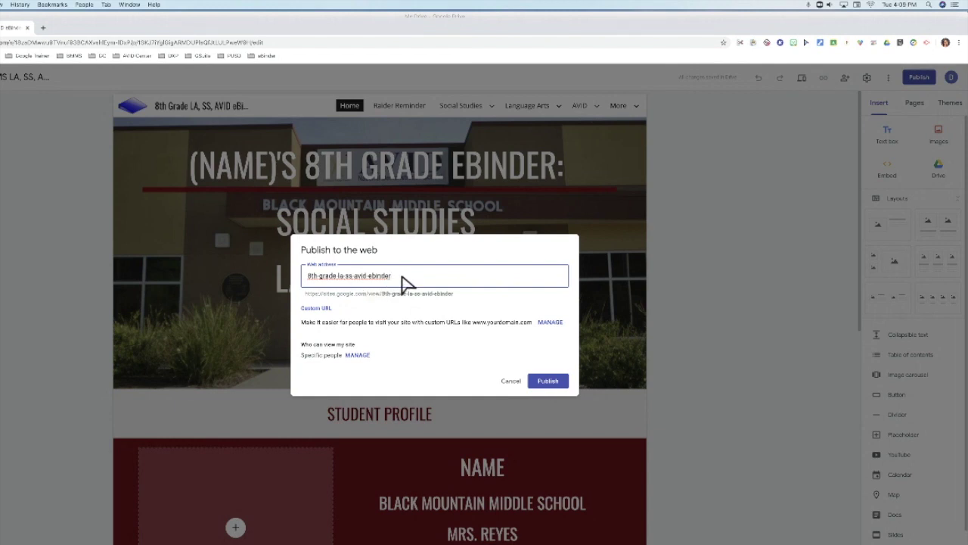
left_click_drag(402, 277, 281, 276)
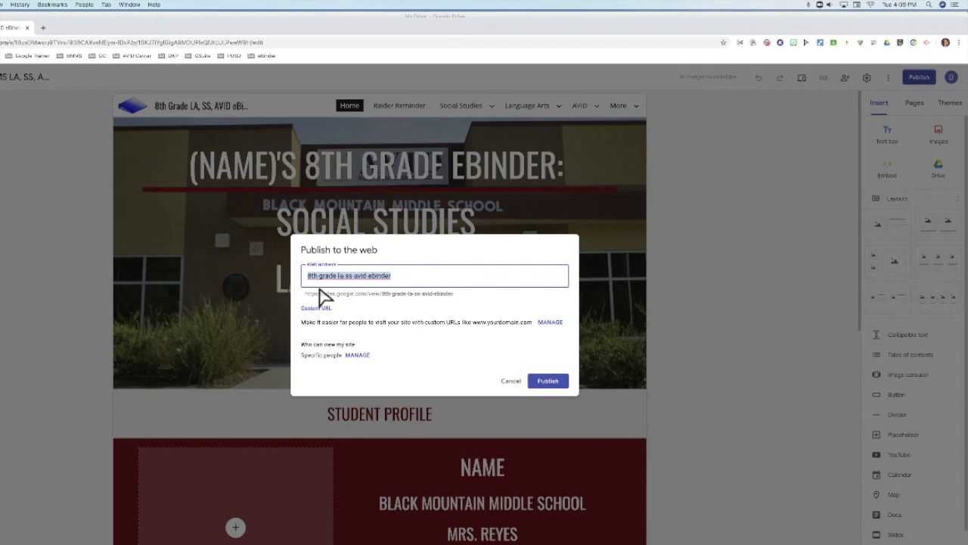
key("BackSpace")
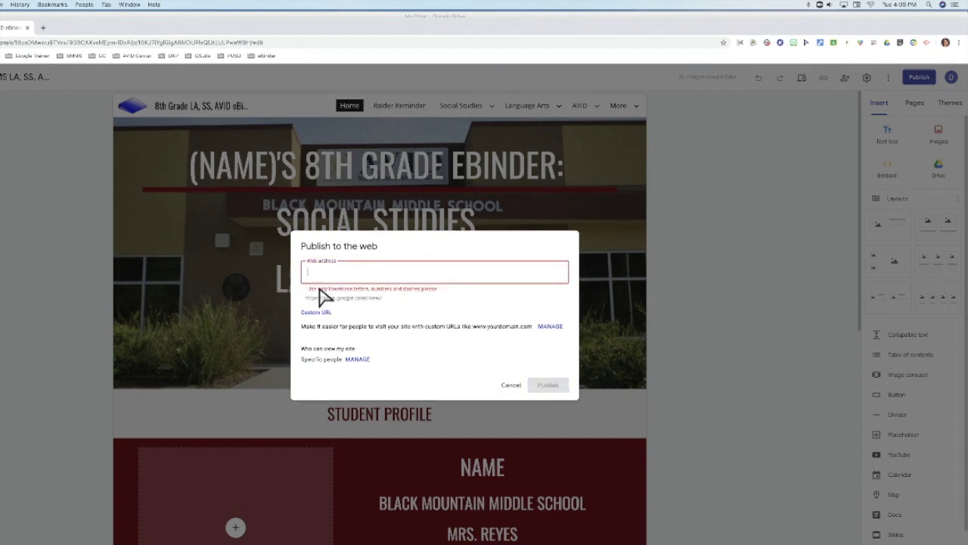
type("jamith")
type("bmms")
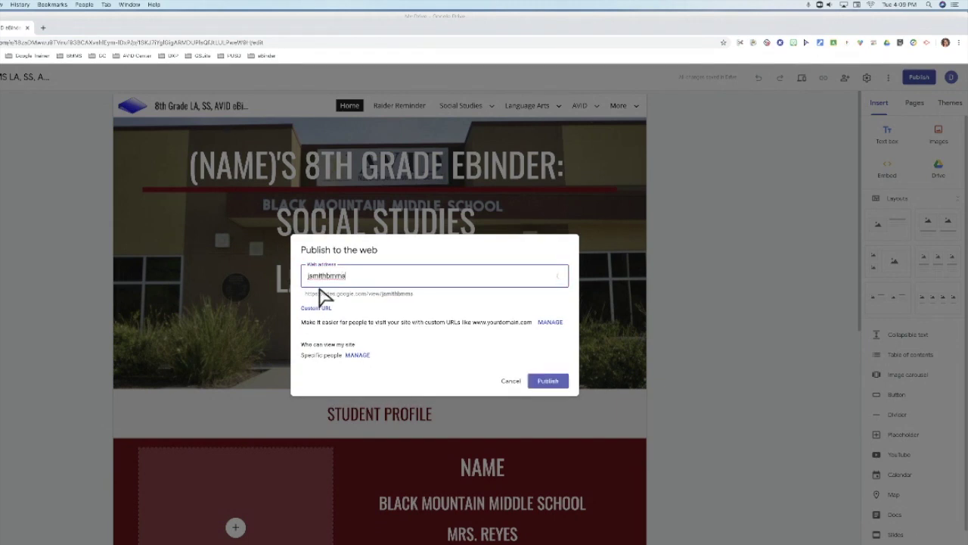
type("2020")
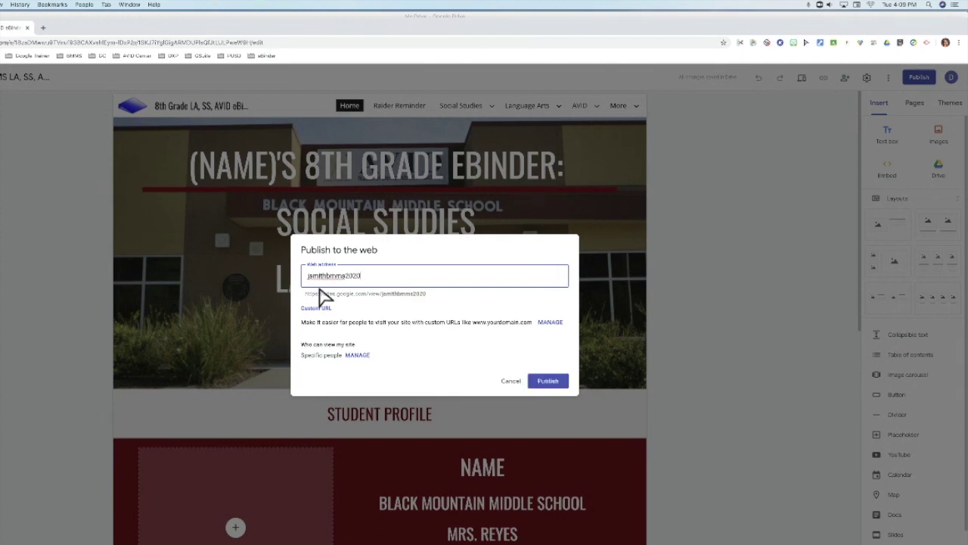
type("20-2021")
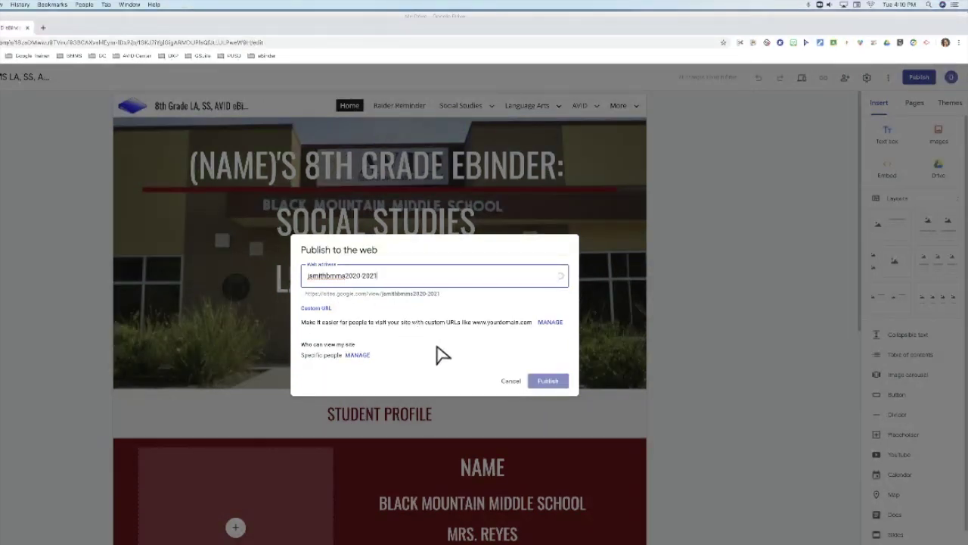
left_click(436, 352)
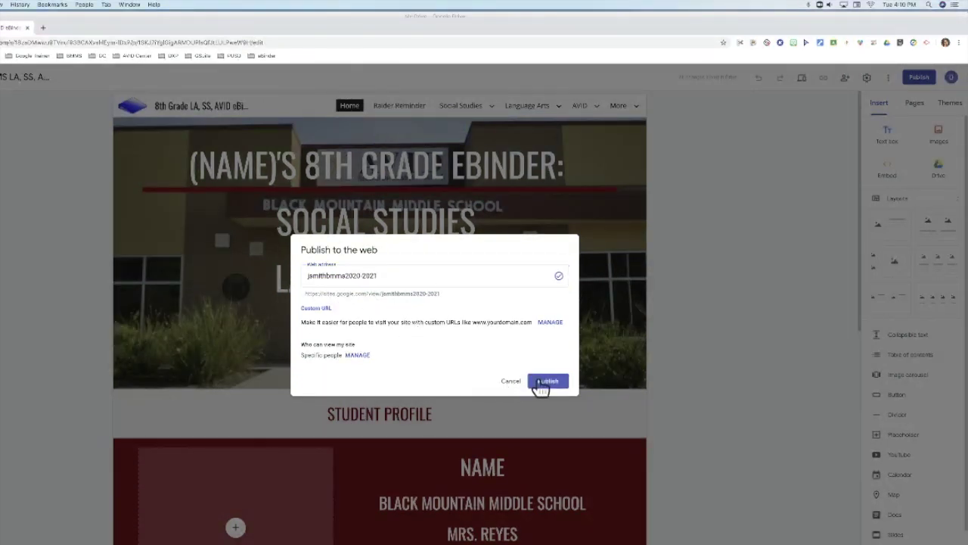
left_click(544, 389)
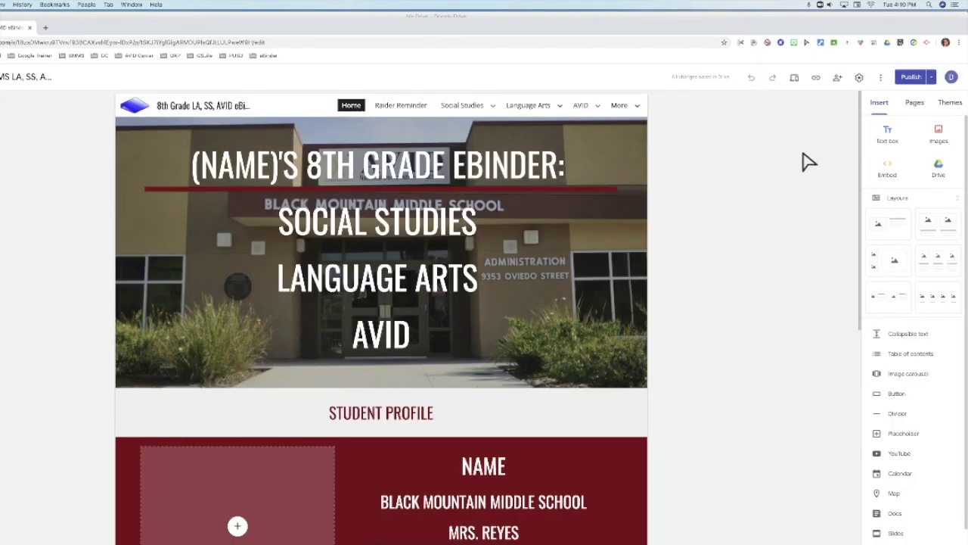
left_click(837, 79)
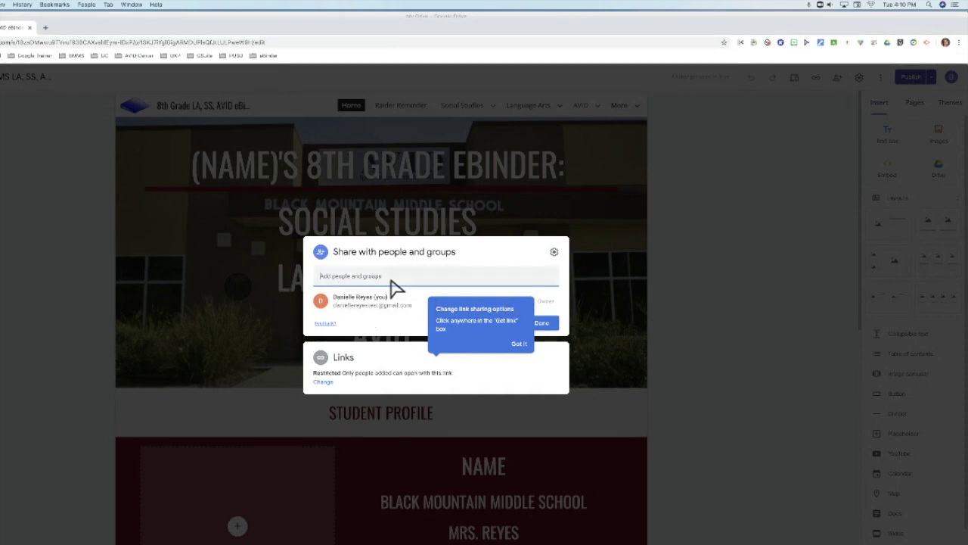
left_click(542, 323)
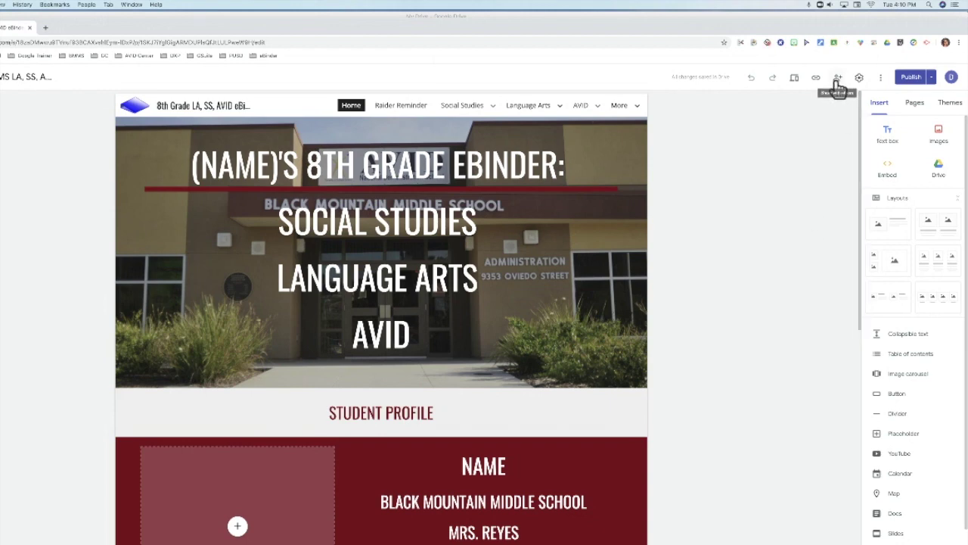
left_click(837, 79)
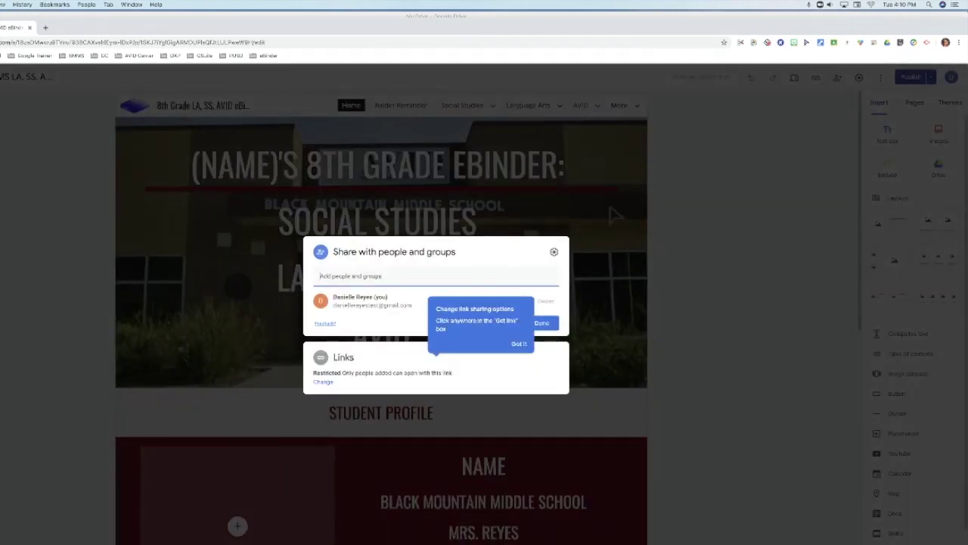
left_click(518, 345)
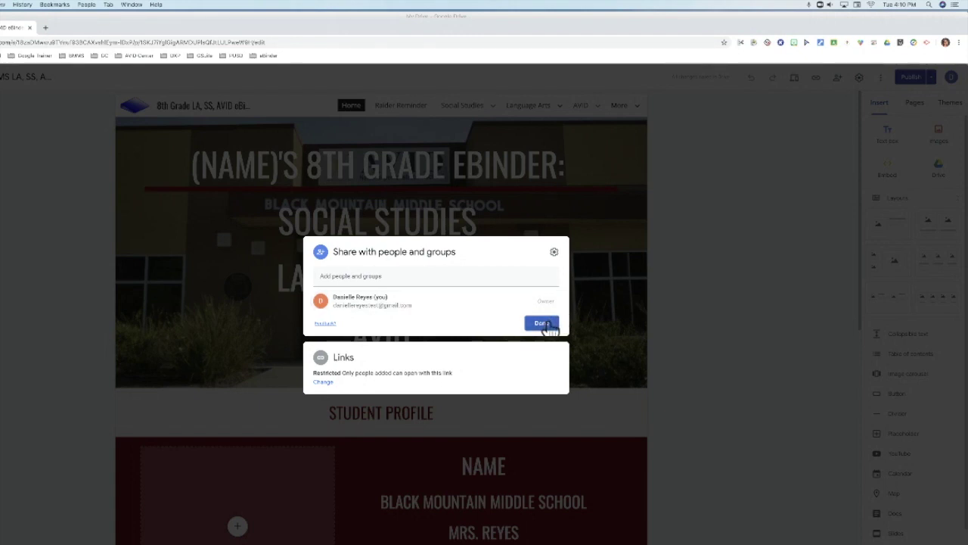
left_click(542, 324)
left_click(534, 330)
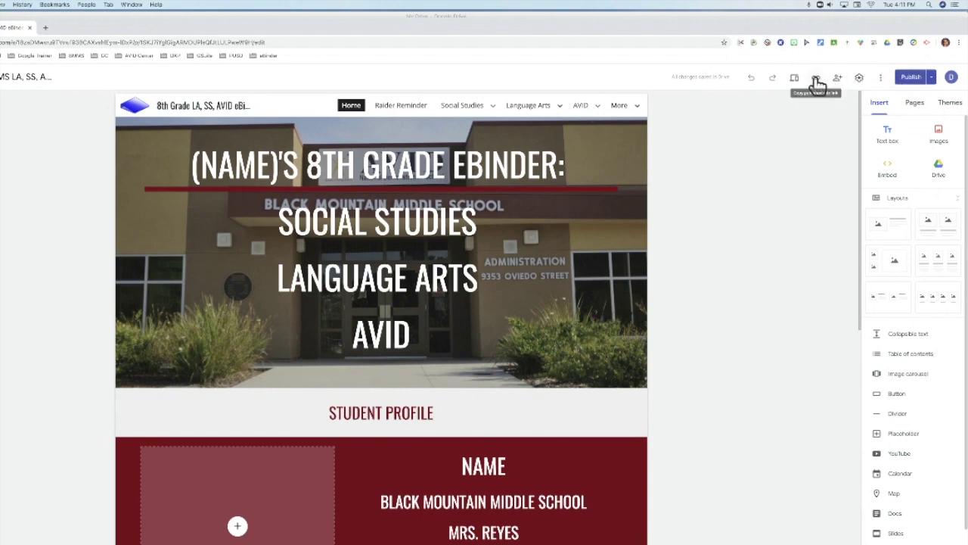
Copy the Home page's published link.
left_click(816, 79)
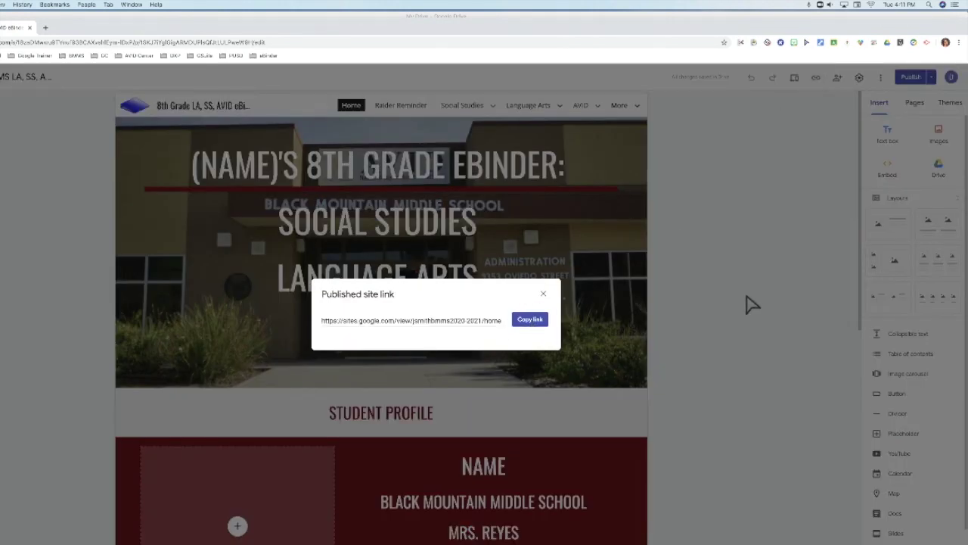
left_click(528, 322)
left_click(543, 294)
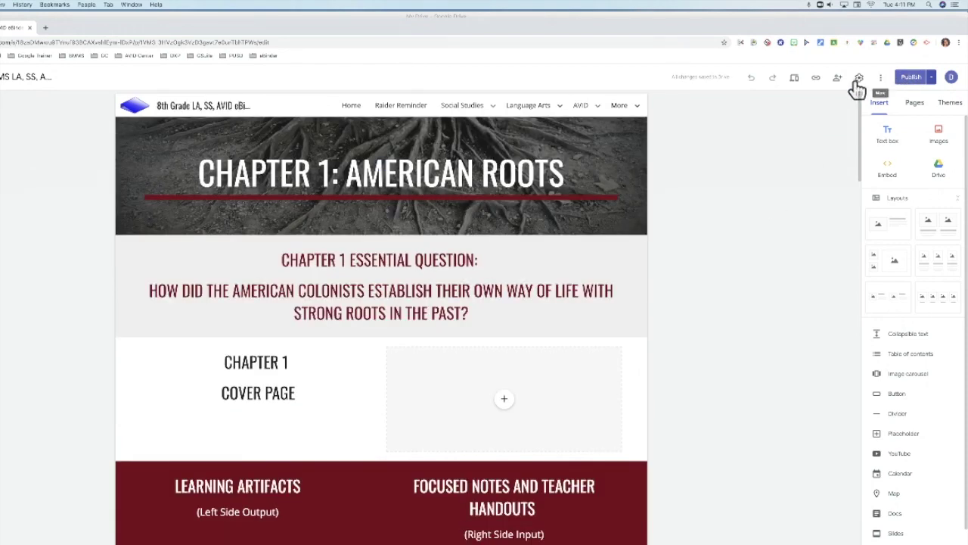
Copy the Chapter 1 page's published link.
left_click(817, 79)
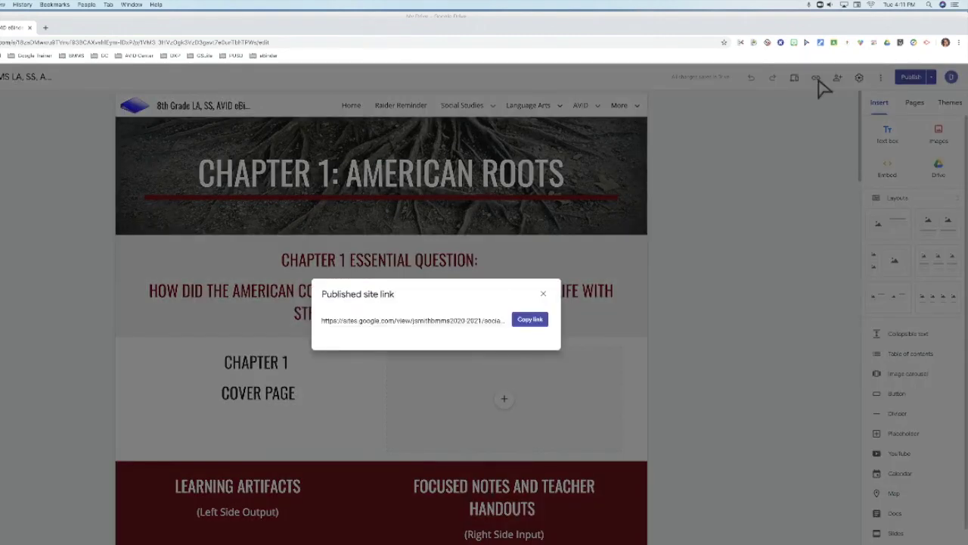
left_click(479, 324)
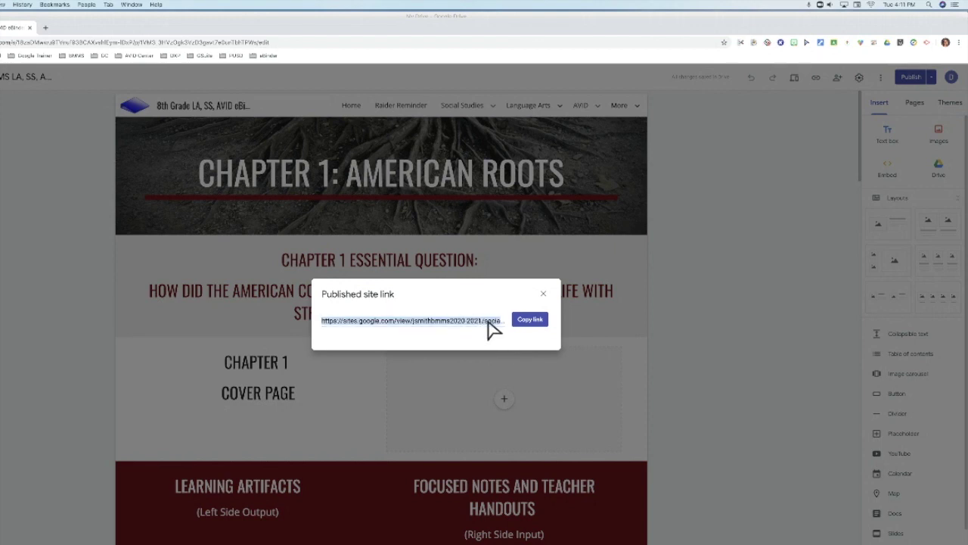
left_click(516, 326)
left_click(481, 325)
left_click(541, 297)
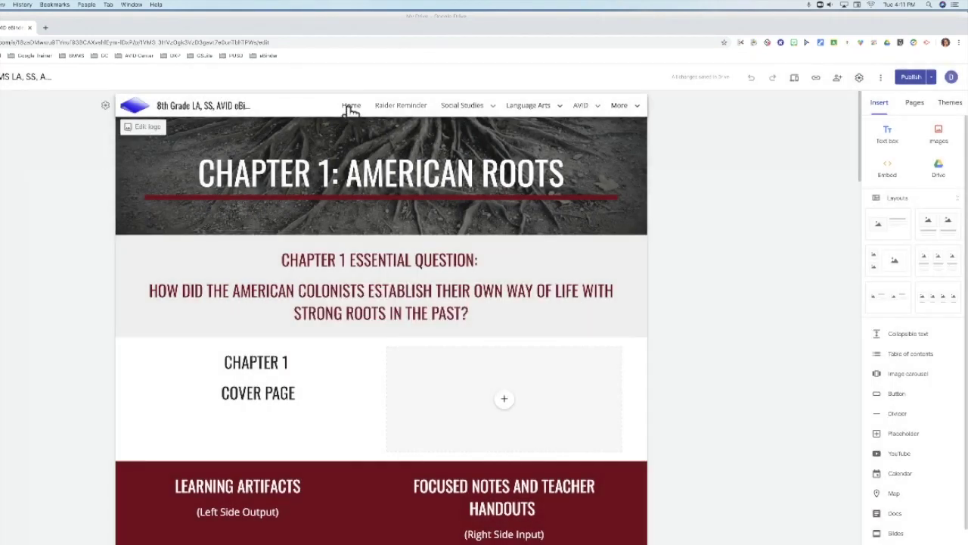
Return to the Home page and check its published link.
left_click(349, 110)
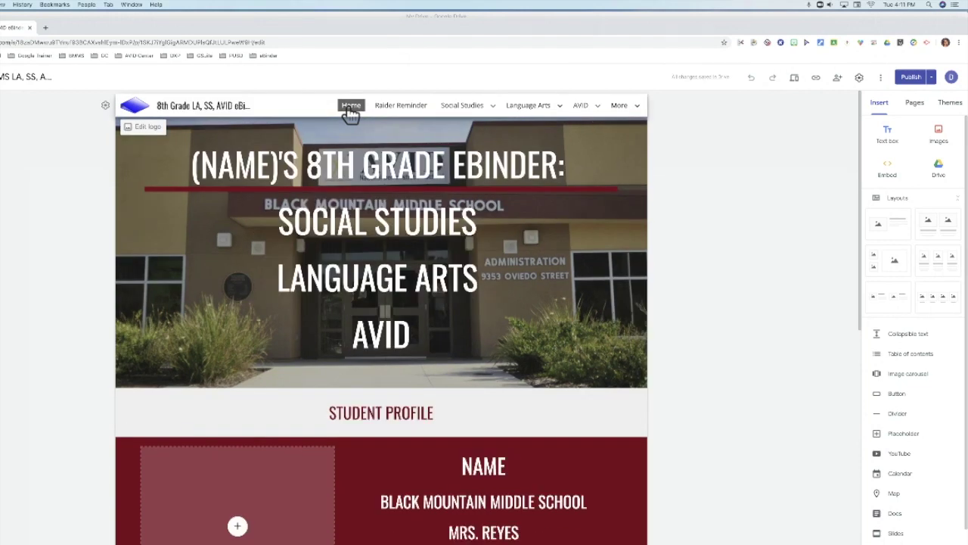
left_click(815, 78)
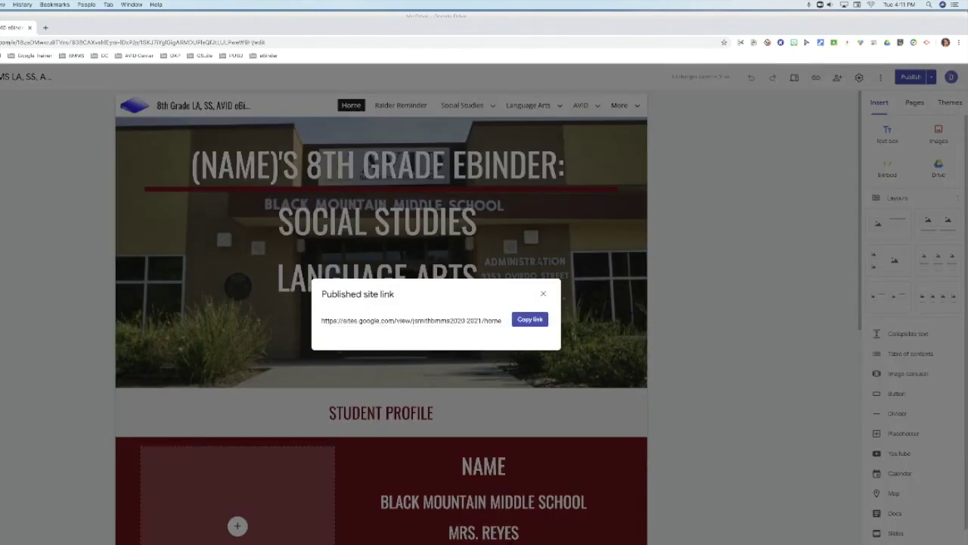
left_click(542, 295)
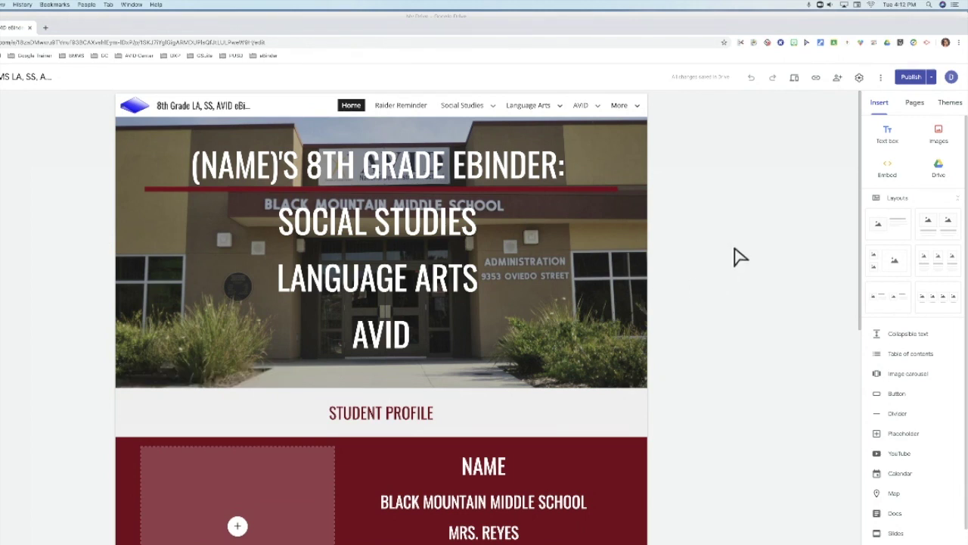
left_click(881, 80)
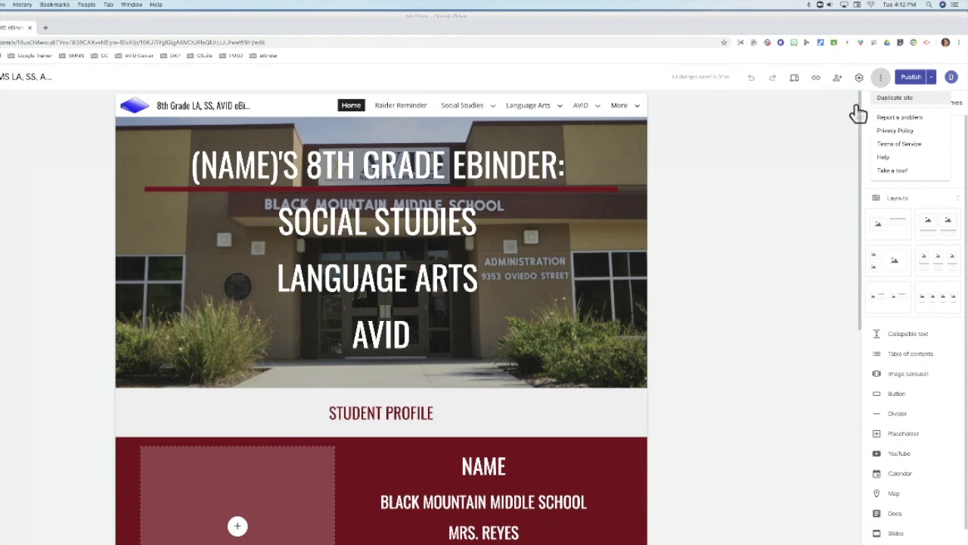
left_click(762, 209)
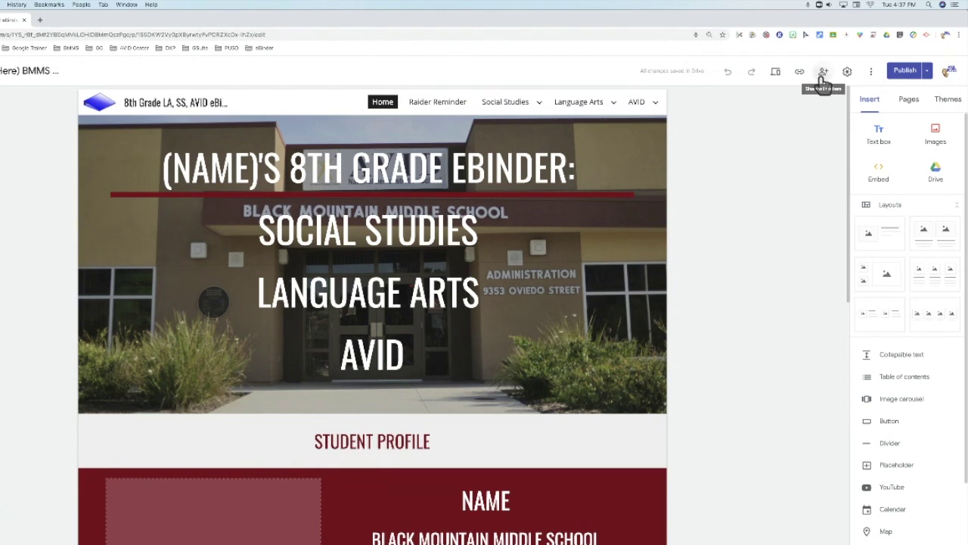
Set draft link access to Poway Unified School District and close the sharing settings.
left_click(820, 82)
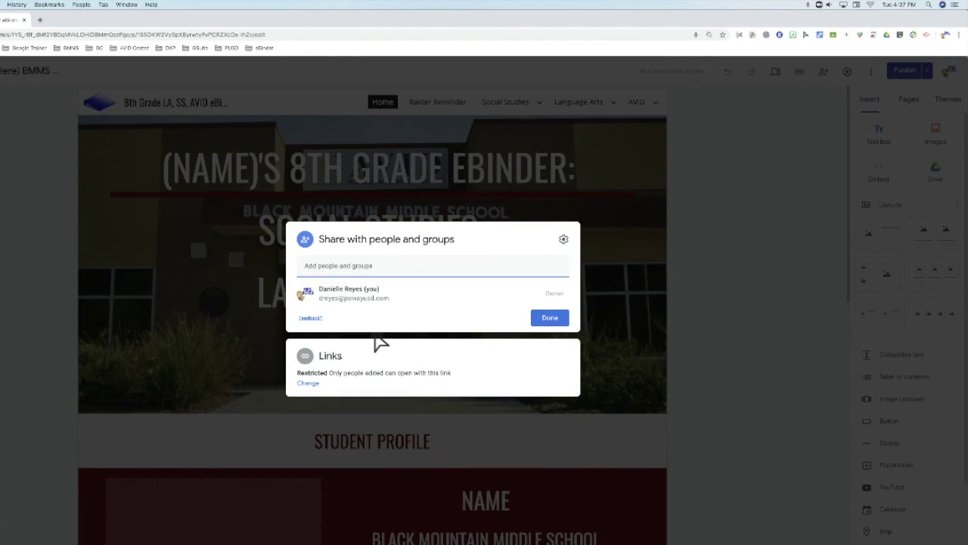
left_click(307, 384)
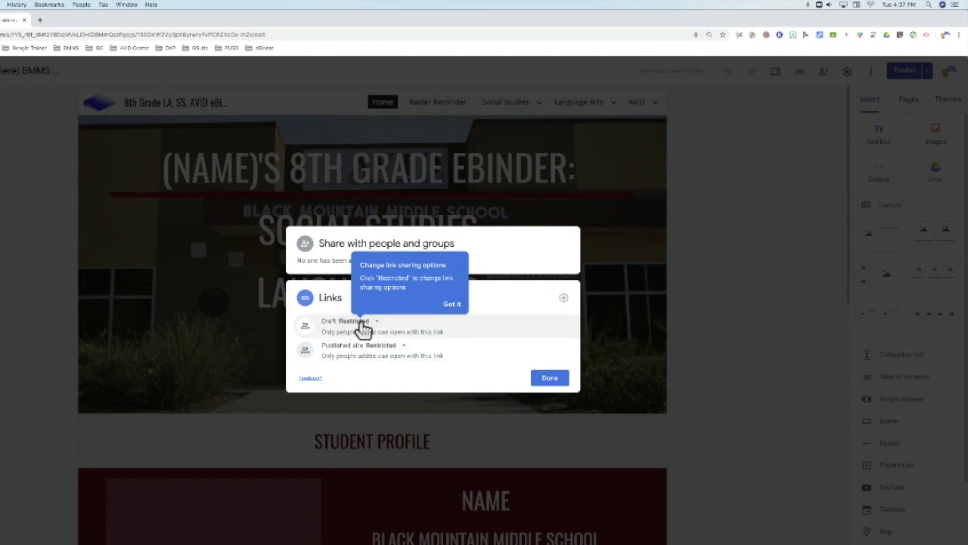
left_click(367, 324)
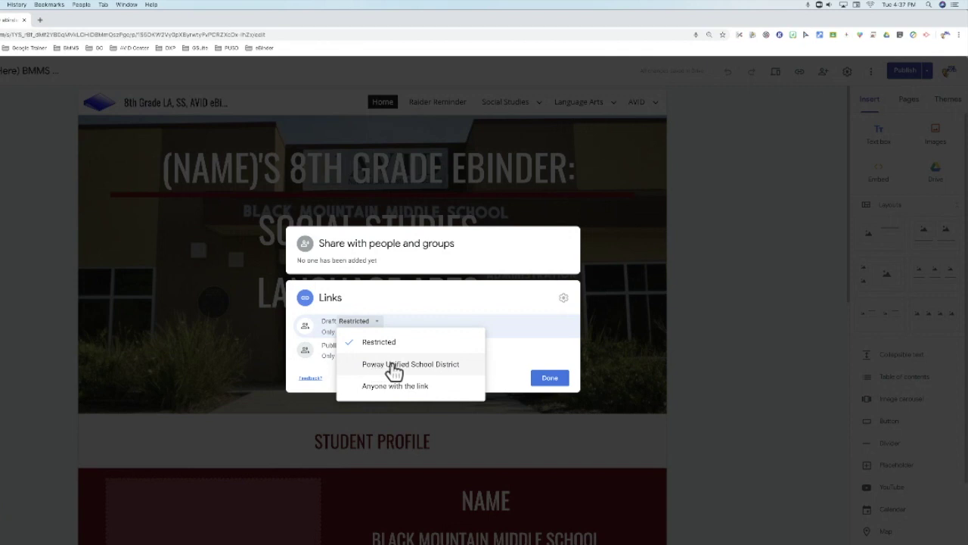
left_click(447, 366)
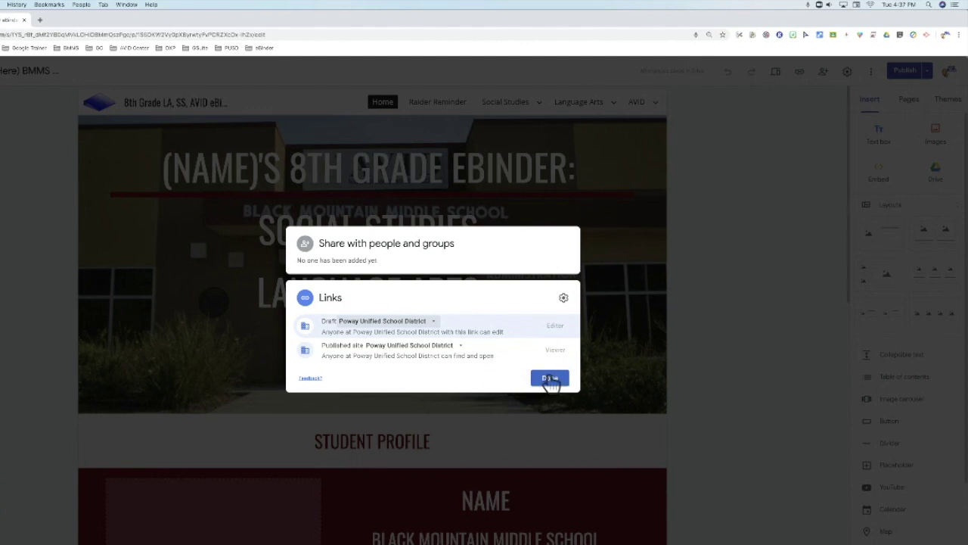
left_click(550, 380)
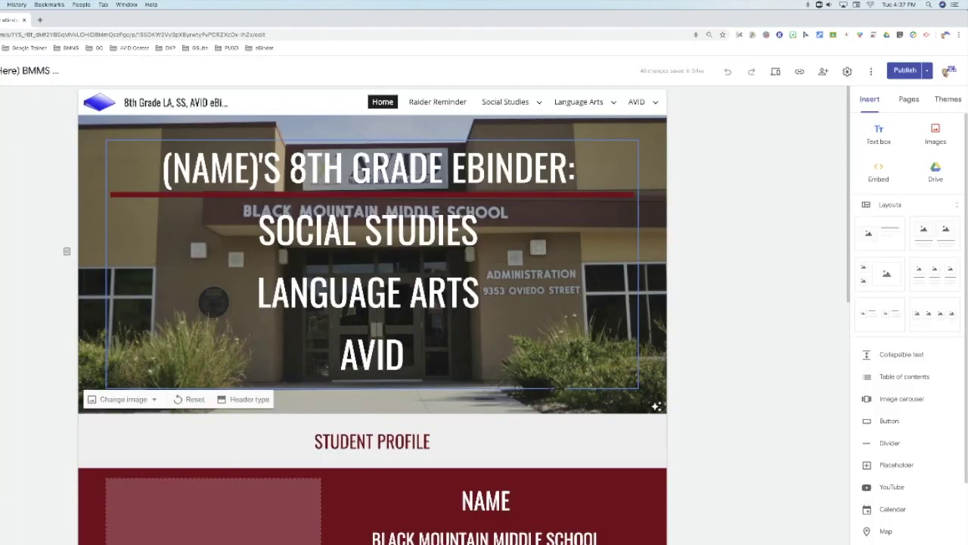
left_click(823, 71)
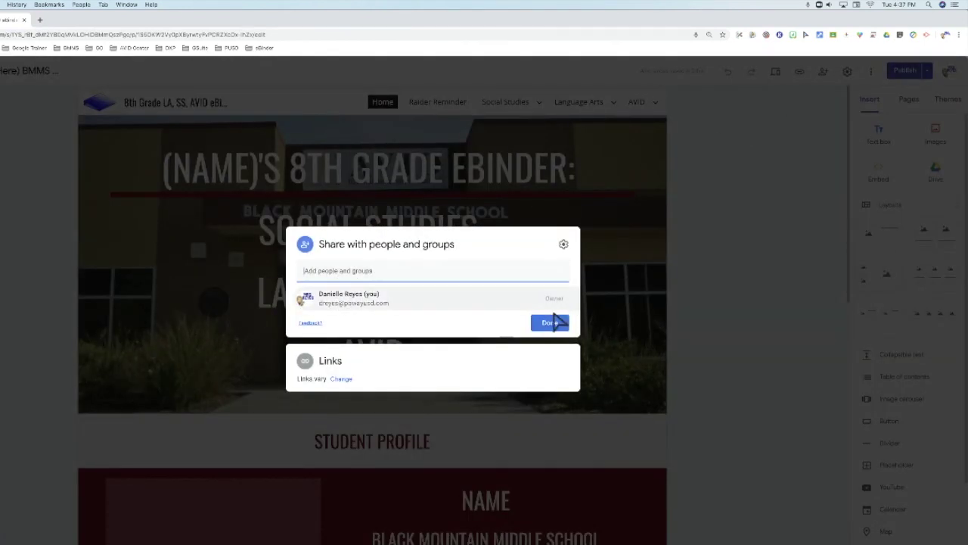
Reopen sharing and give Poway Unified School District access to the draft, leaving the published site public.
left_click(549, 322)
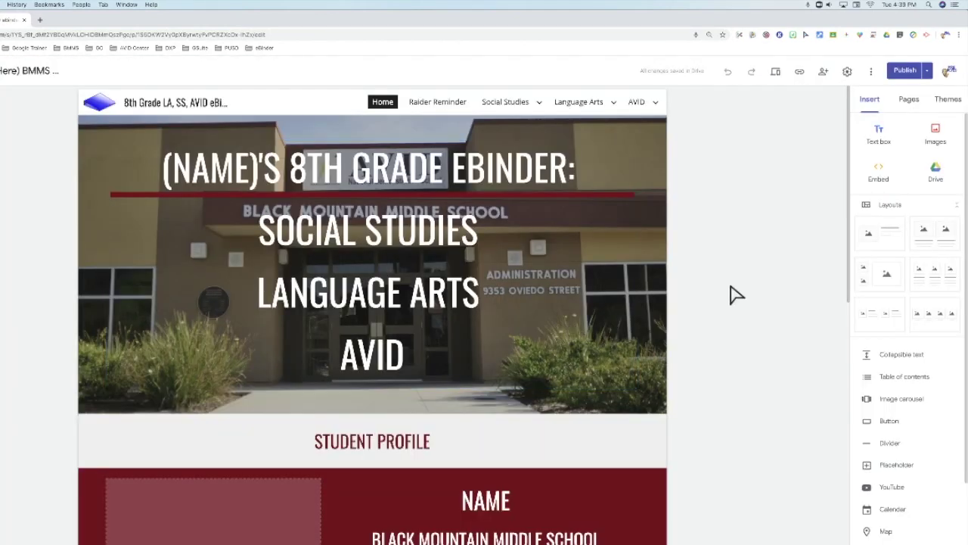
left_click(823, 71)
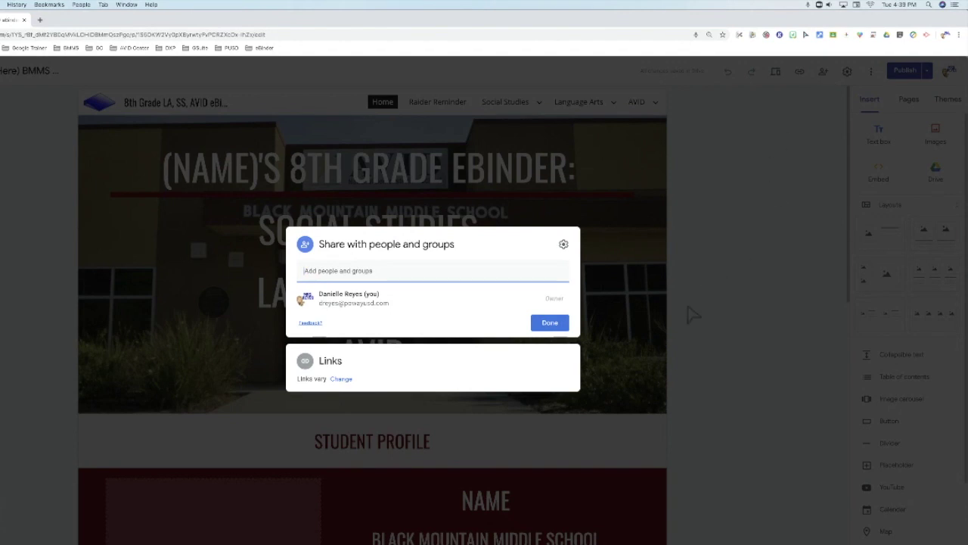
left_click(337, 379)
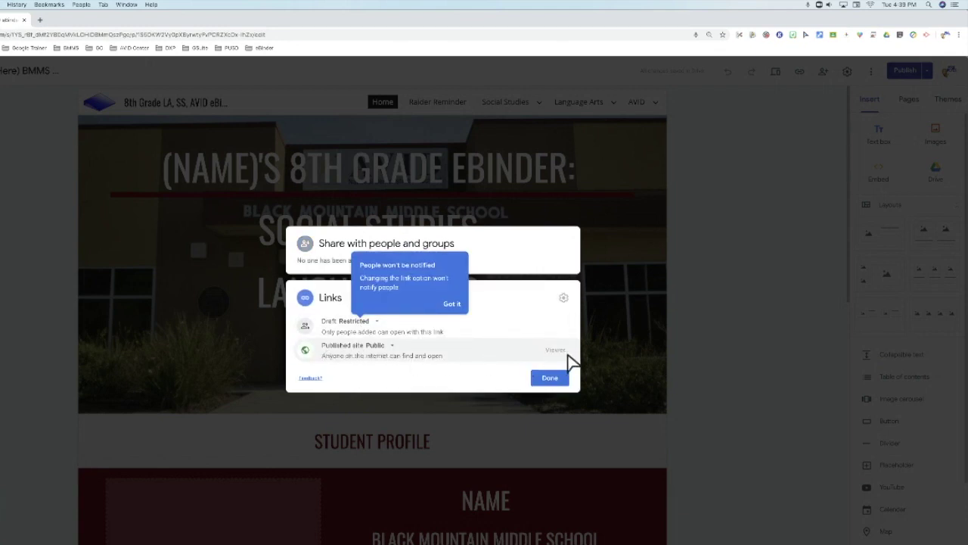
left_click(367, 324)
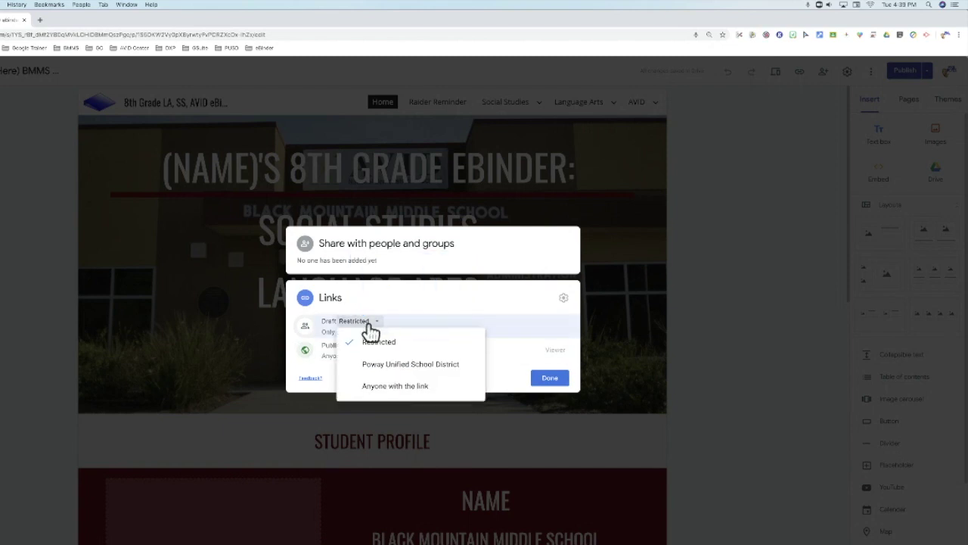
left_click(378, 370)
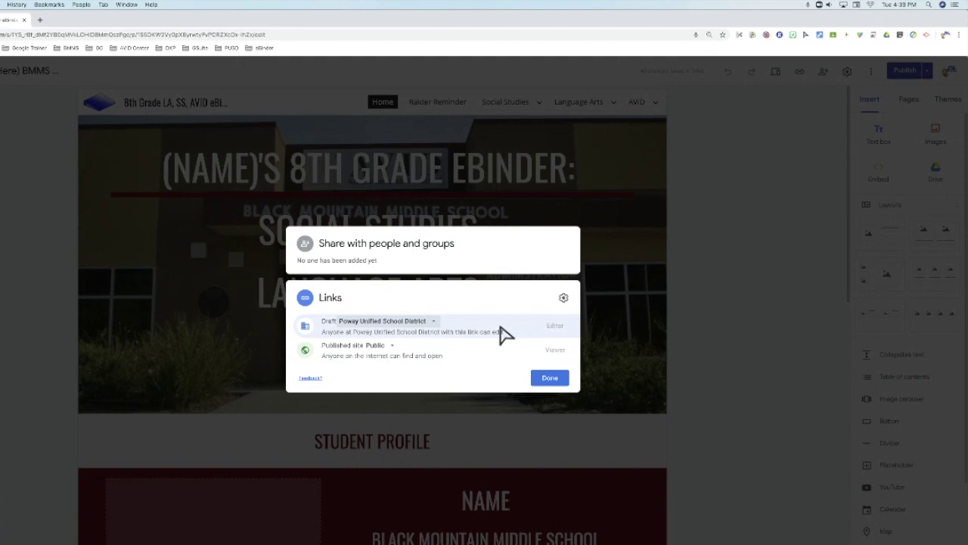
left_click(428, 327)
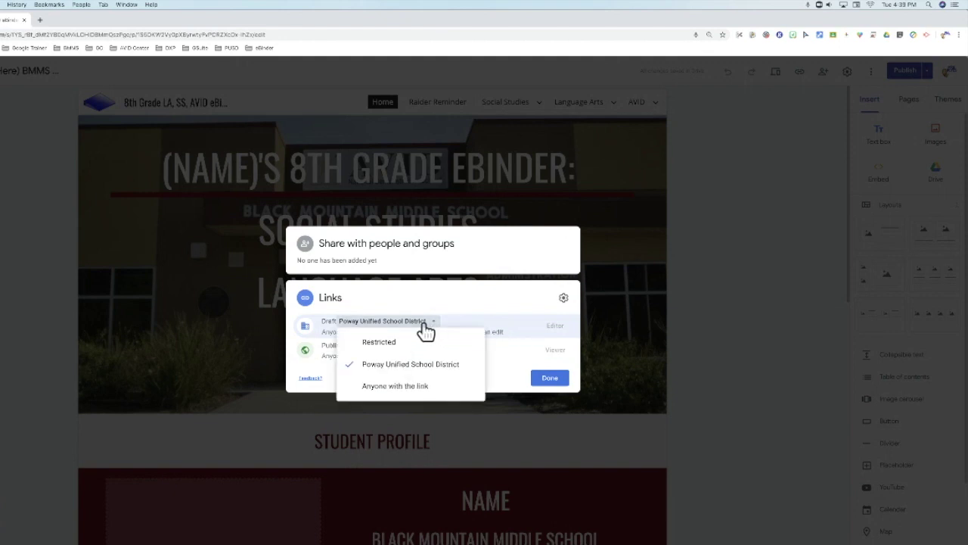
Set the draft to Restricted and limit the published site to Poway Unified School District.
left_click(388, 350)
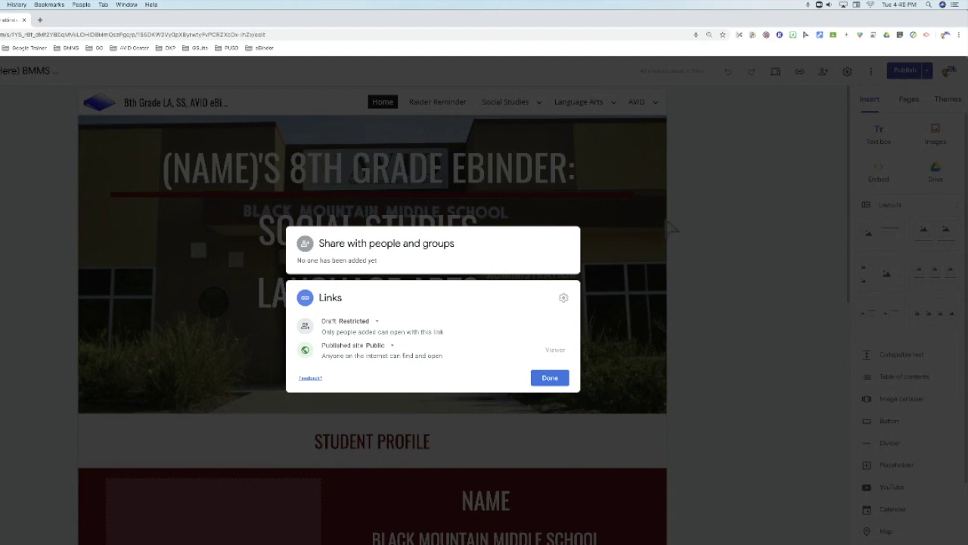
left_click(391, 347)
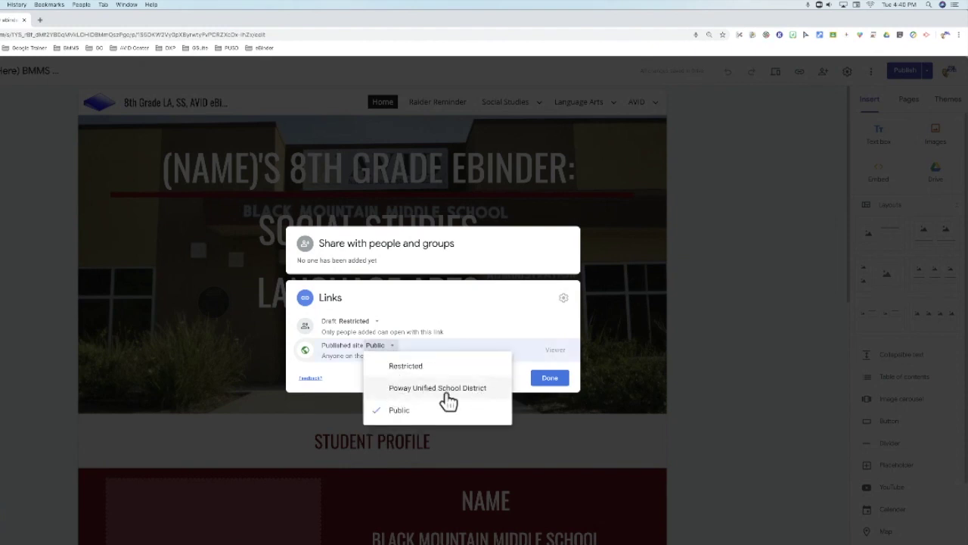
left_click(392, 398)
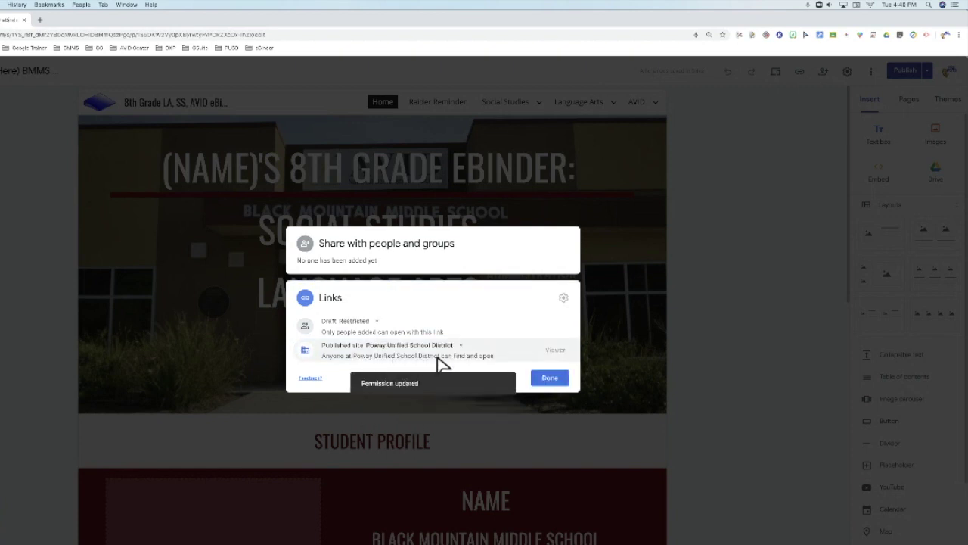